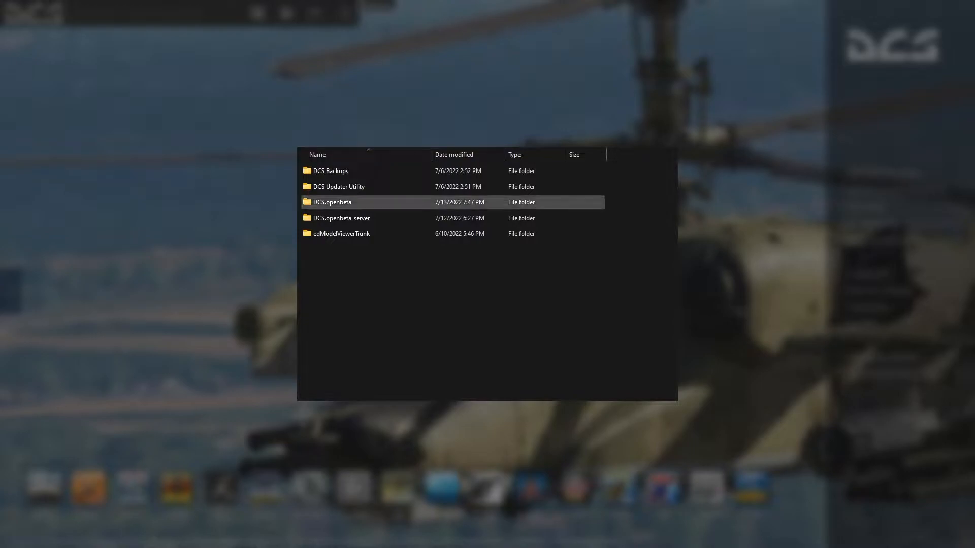
# Step: Browse from DCS.openbeta through Missions and Ditch3r Missions into the Tutorials folder
pyautogui.doubleClick(357, 201)
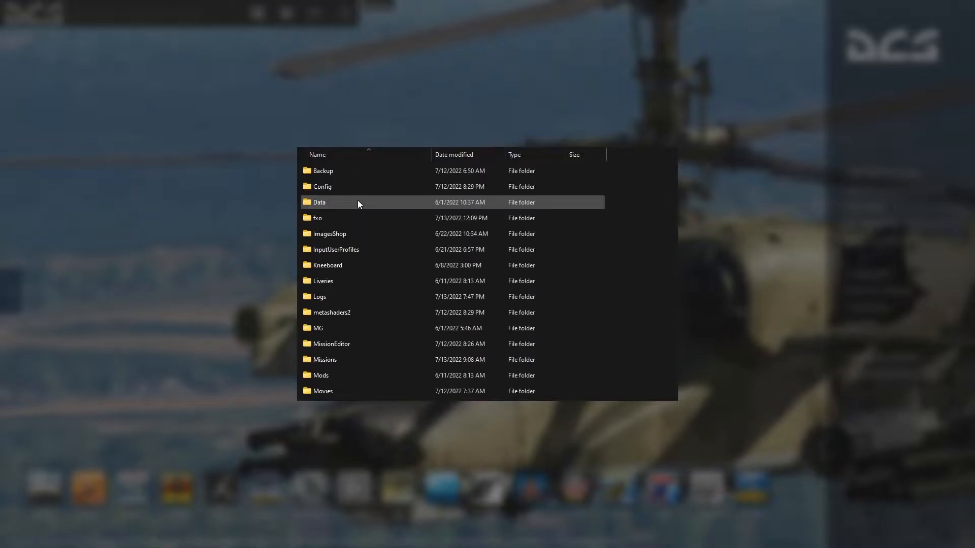
pyautogui.doubleClick(330, 360)
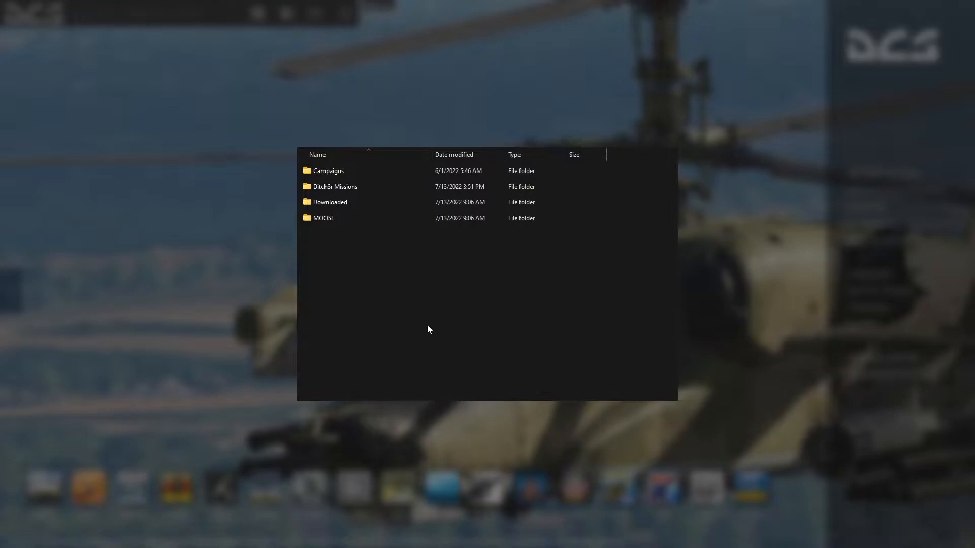
pyautogui.doubleClick(337, 192)
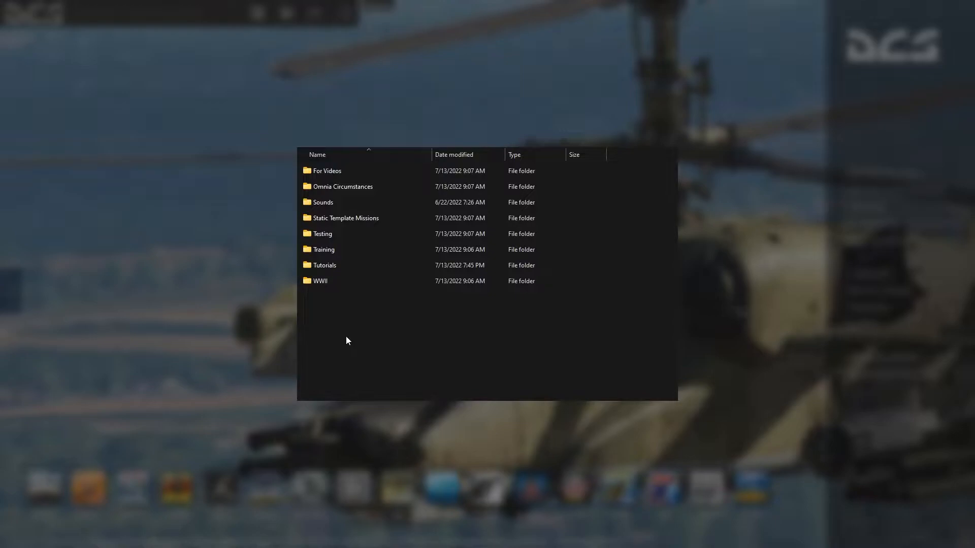
pyautogui.doubleClick(325, 266)
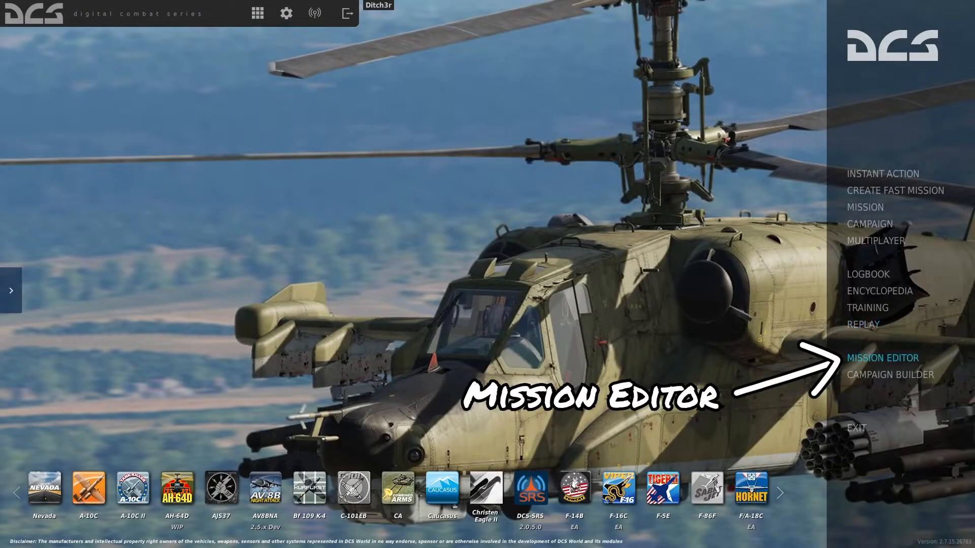
# Step: Create a new mission in the Mission Editor on the Caucasus map with the Modern coalition preset
pyautogui.click(901, 358)
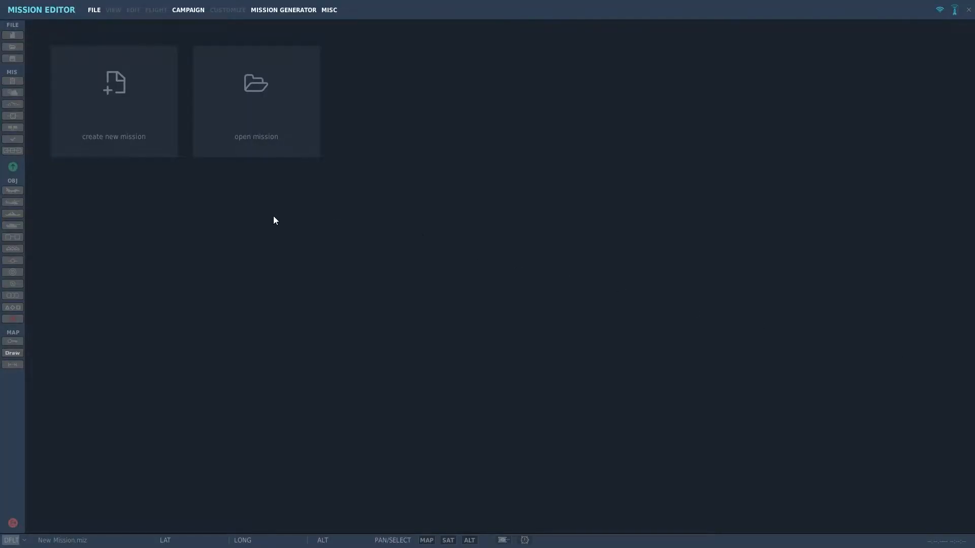
pyautogui.click(108, 95)
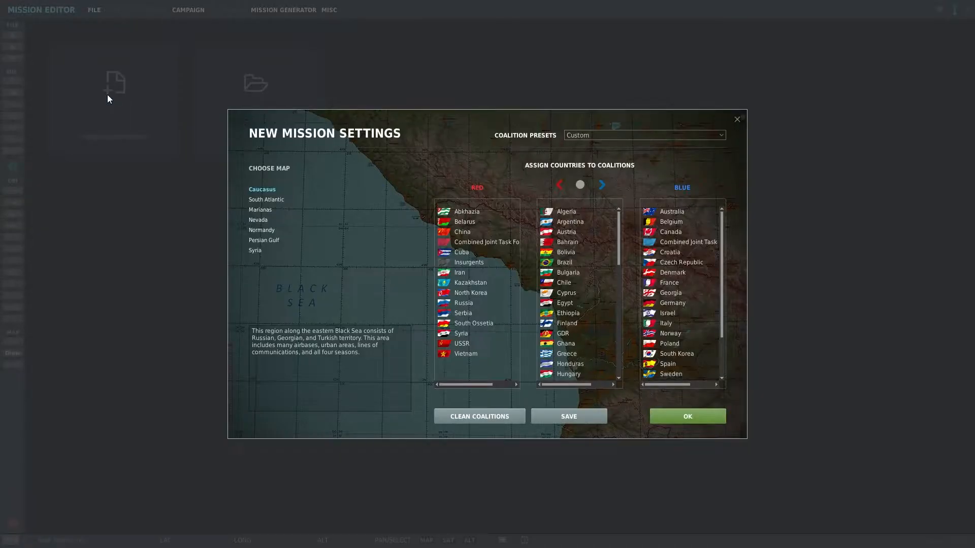
pyautogui.click(619, 135)
pyautogui.click(586, 154)
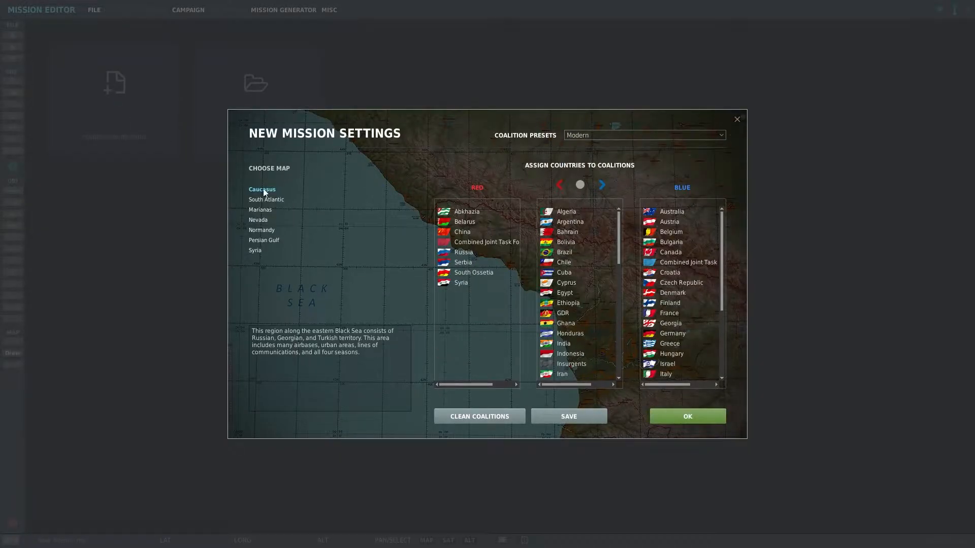
pyautogui.click(687, 416)
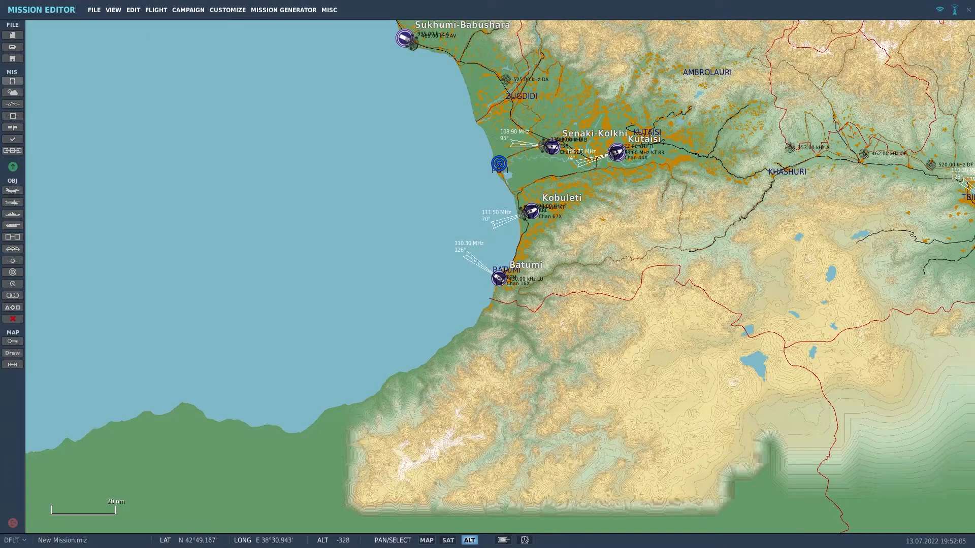
# Step: Write the briefing for sortie Supply Lines about a spotted supply convoy, with red task Defend the Convoy, blue task Destroy the Convoy and neutrals task N/A
pyautogui.click(12, 81)
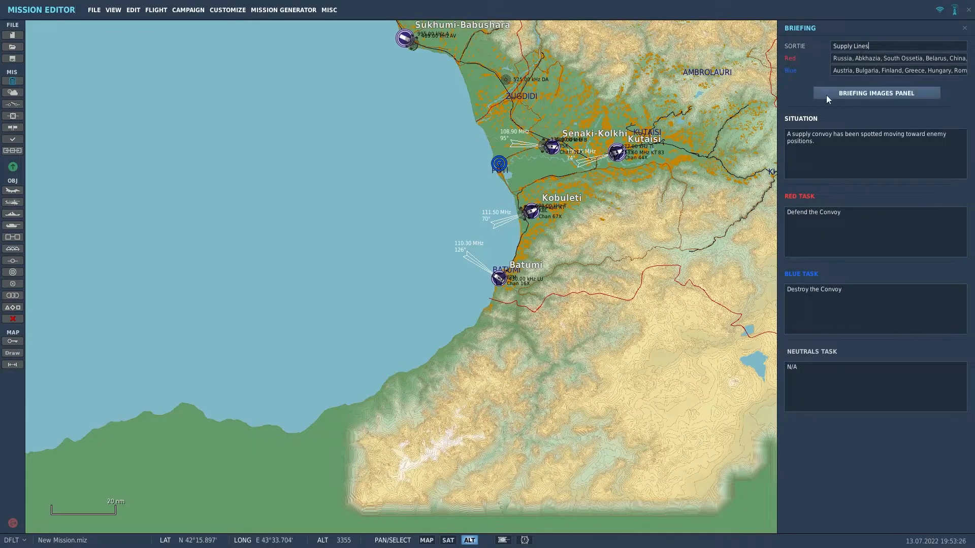
# Step: Add BlueBrief1.jpg and BlueBrief2.jpg from the Tutorials Images folder as the first two blue briefing images
pyautogui.click(827, 95)
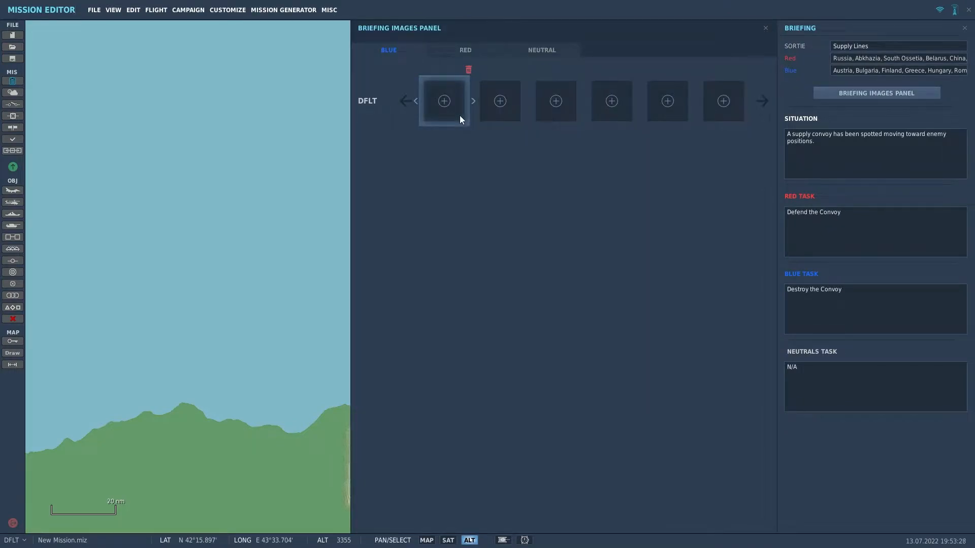
pyautogui.click(446, 113)
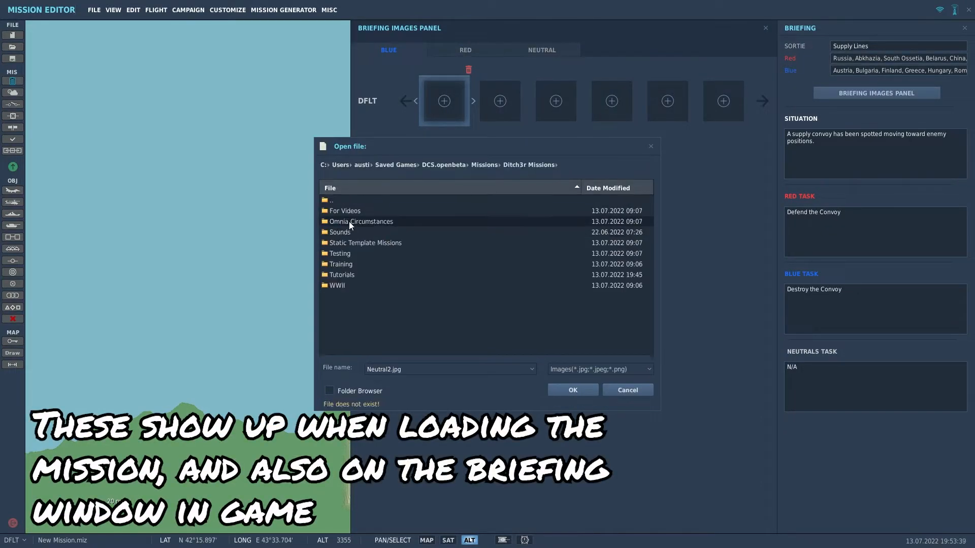
pyautogui.doubleClick(341, 275)
pyautogui.doubleClick(339, 211)
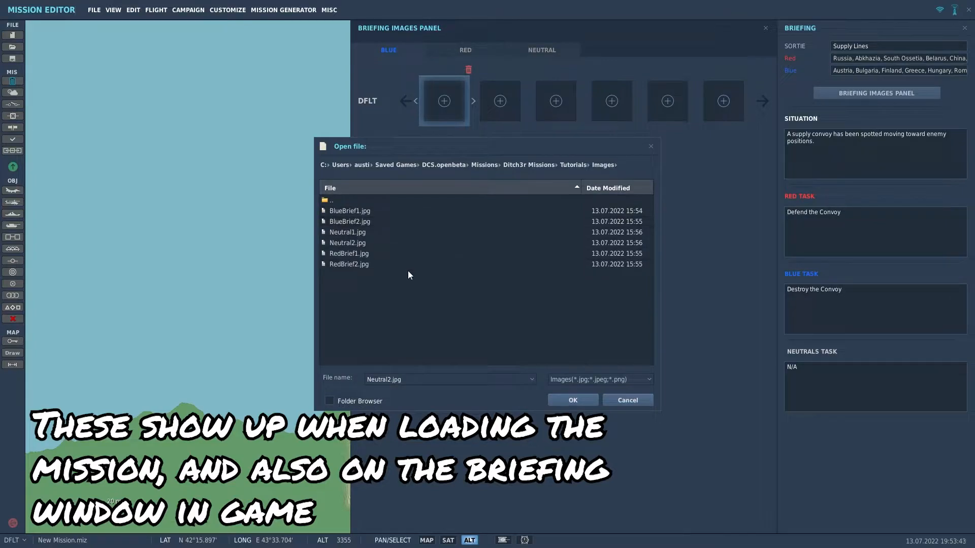
pyautogui.doubleClick(350, 211)
pyautogui.click(500, 102)
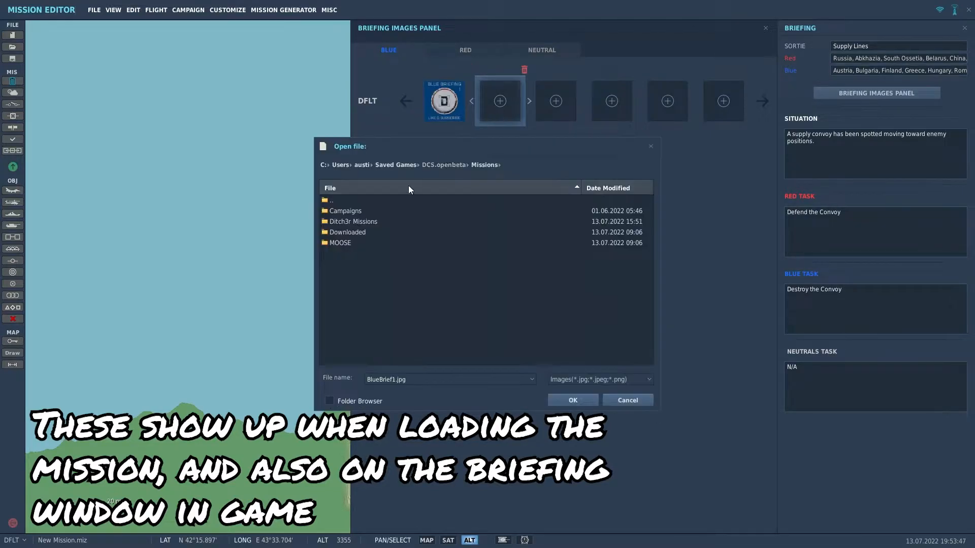
pyautogui.doubleClick(355, 221)
pyautogui.doubleClick(339, 274)
pyautogui.doubleClick(339, 211)
pyautogui.doubleClick(339, 218)
# Step: Add RedBrief1.jpg and a second image to the red briefing, plus two images to the neutral briefing
pyautogui.click(465, 50)
pyautogui.click(444, 101)
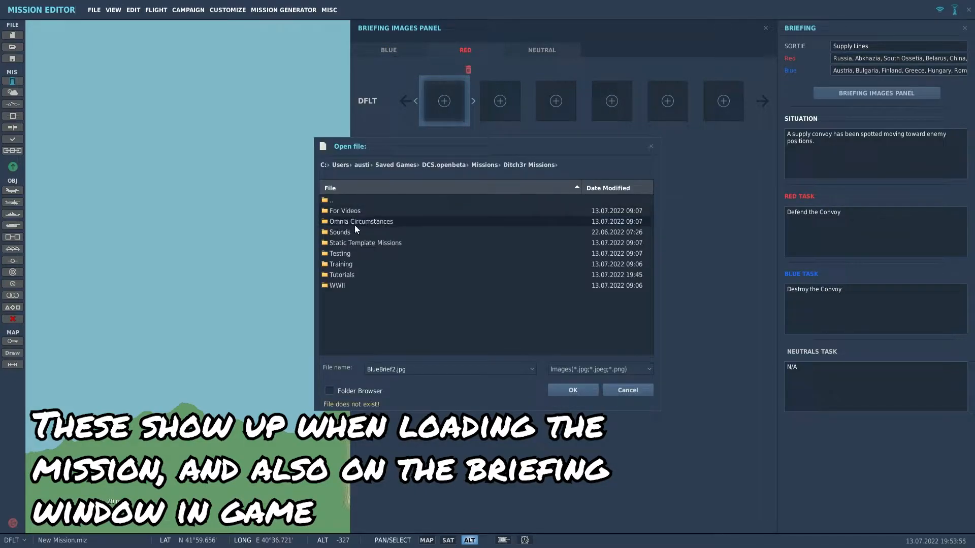
pyautogui.doubleClick(345, 275)
pyautogui.doubleClick(358, 212)
pyautogui.doubleClick(360, 254)
pyautogui.click(497, 105)
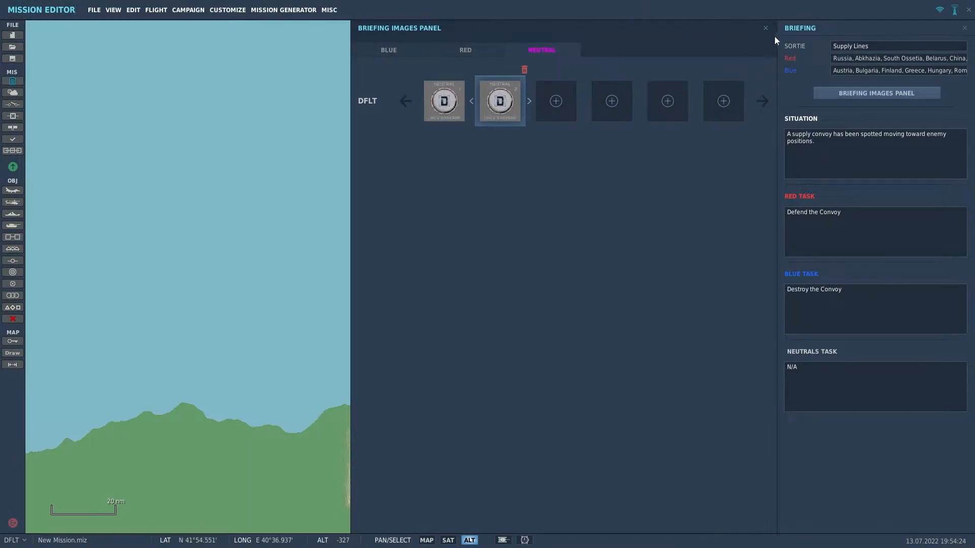
pyautogui.click(765, 28)
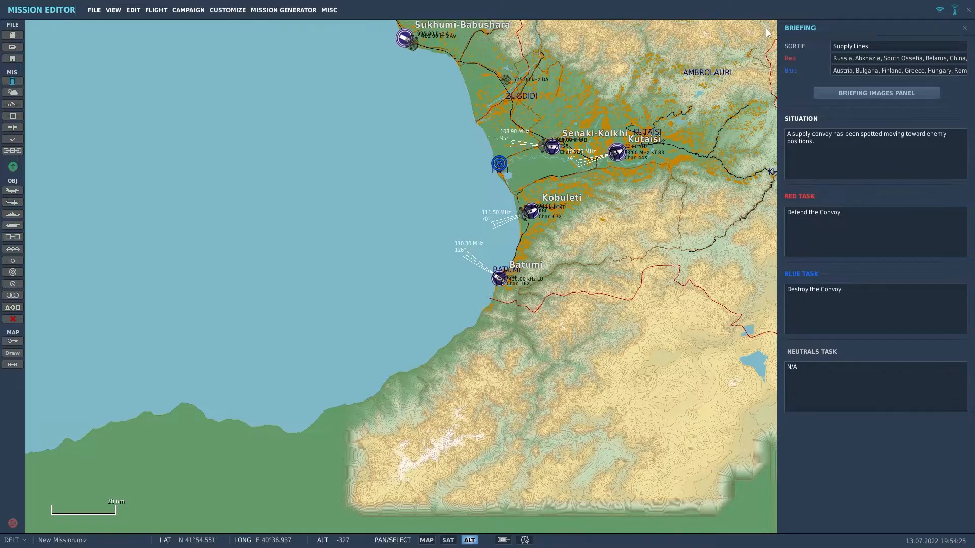
# Step: Set the mission's start date to 10 January 2010
pyautogui.click(12, 92)
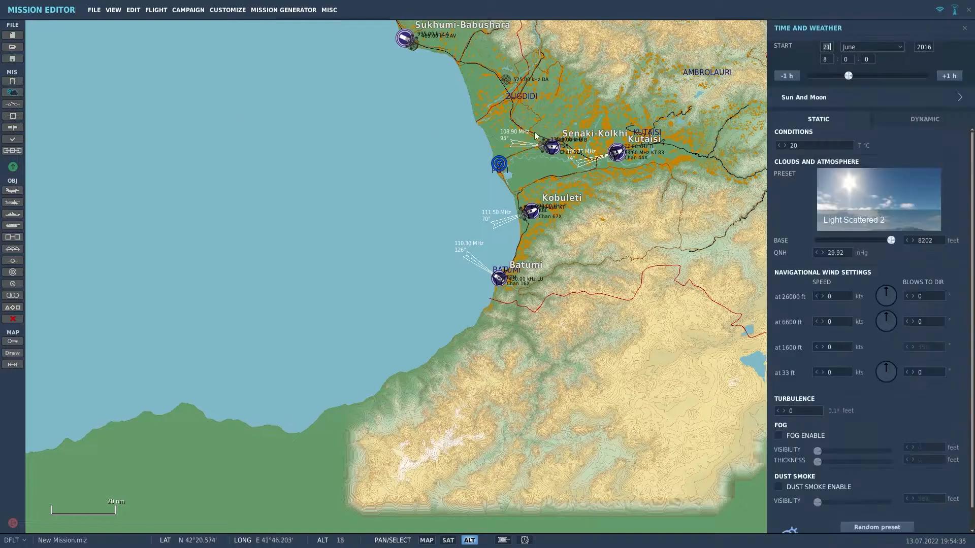
pyautogui.click(879, 48)
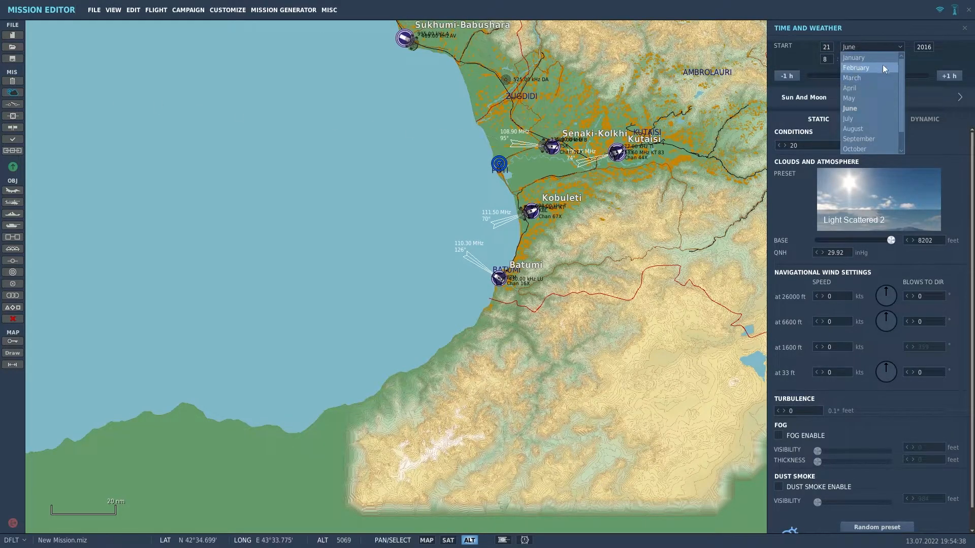
pyautogui.click(882, 59)
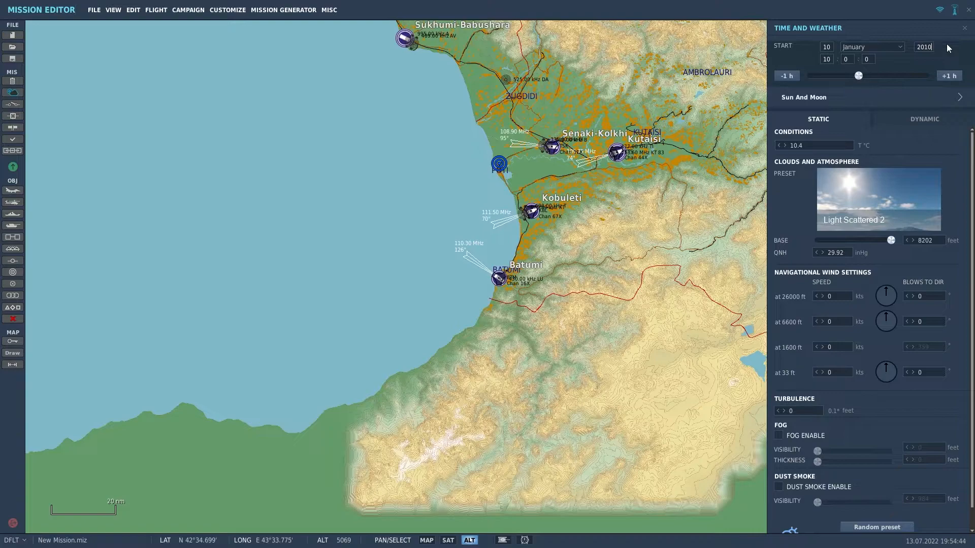
# Step: Check the sun and moon data and set the mission start time to 9:00:00
pyautogui.click(836, 100)
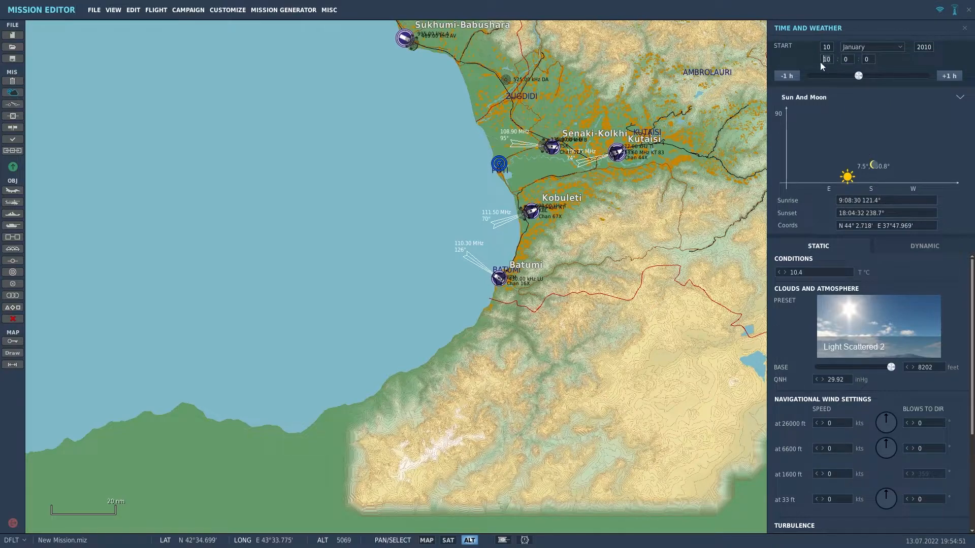
pyautogui.write('9')
pyautogui.moveTo(855, 75); pyautogui.dragTo(853, 75)
pyautogui.write('9')
pyautogui.press('Tab')
pyautogui.write('0')
pyautogui.click(820, 94)
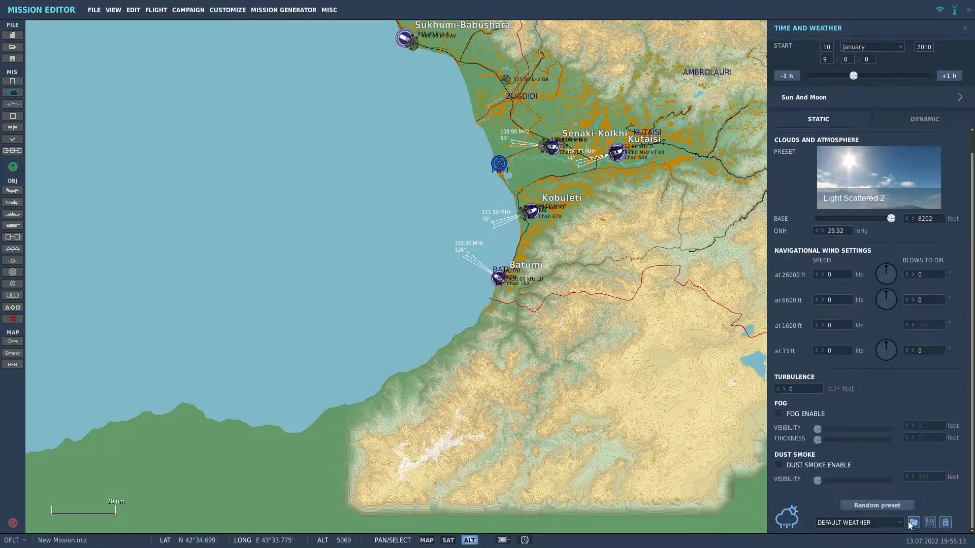
# Step: Load the saved weather configuration Winter. Clouds & wind
pyautogui.click(901, 524)
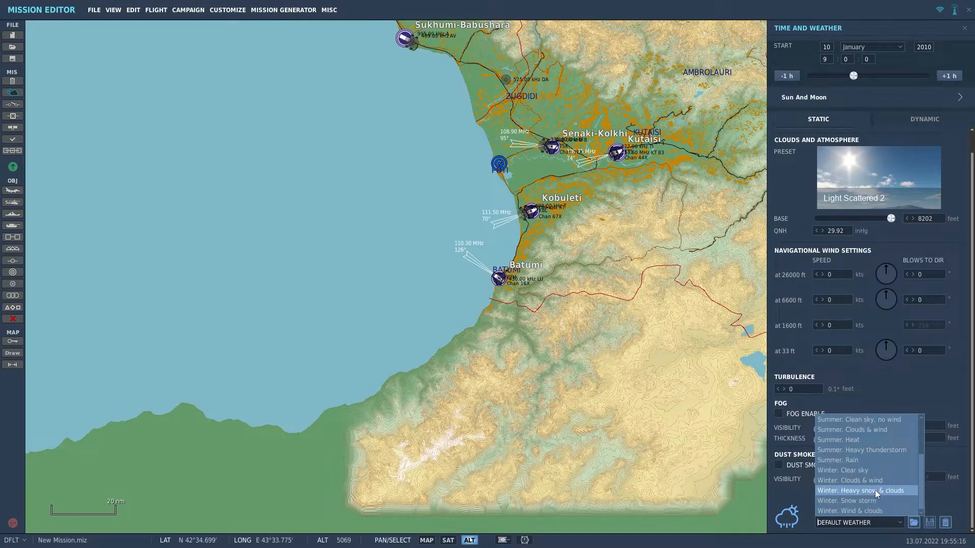
pyautogui.click(833, 479)
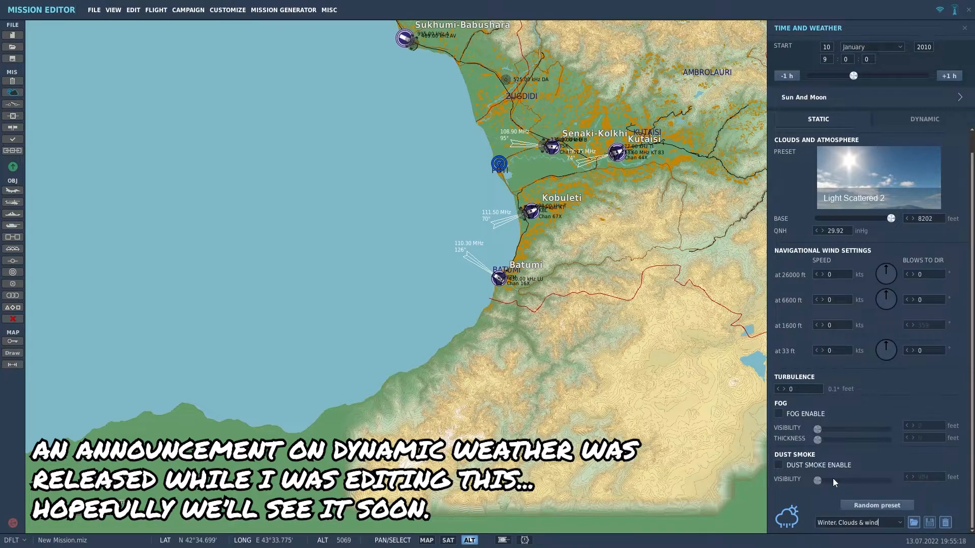
pyautogui.click(913, 522)
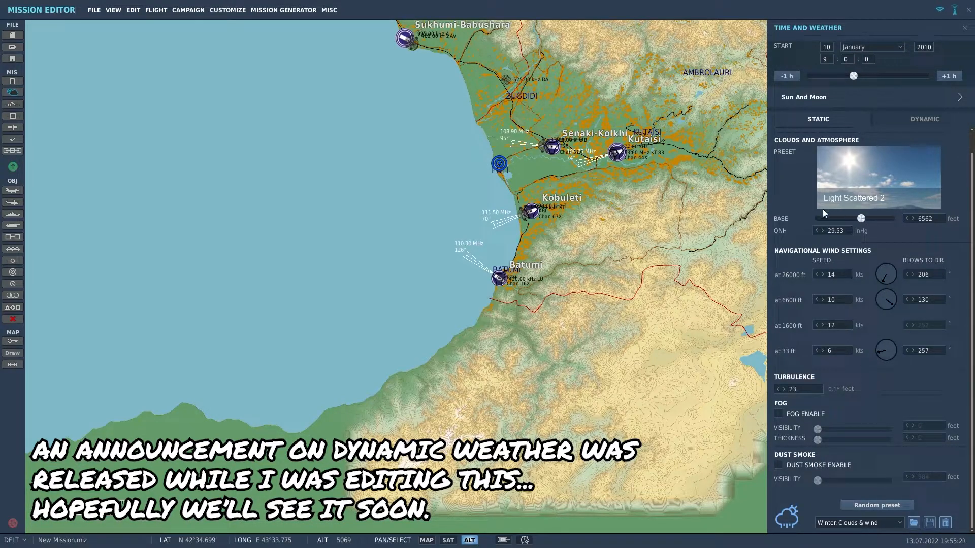
# Step: Change the clouds preset to Scattered 3 and set the cloud base to about 10171 feet
pyautogui.click(849, 199)
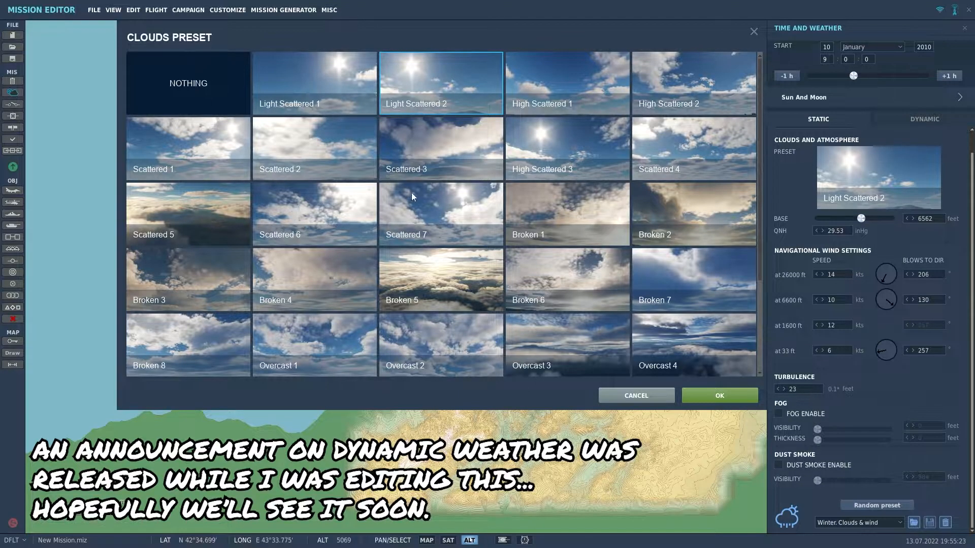
pyautogui.click(434, 147)
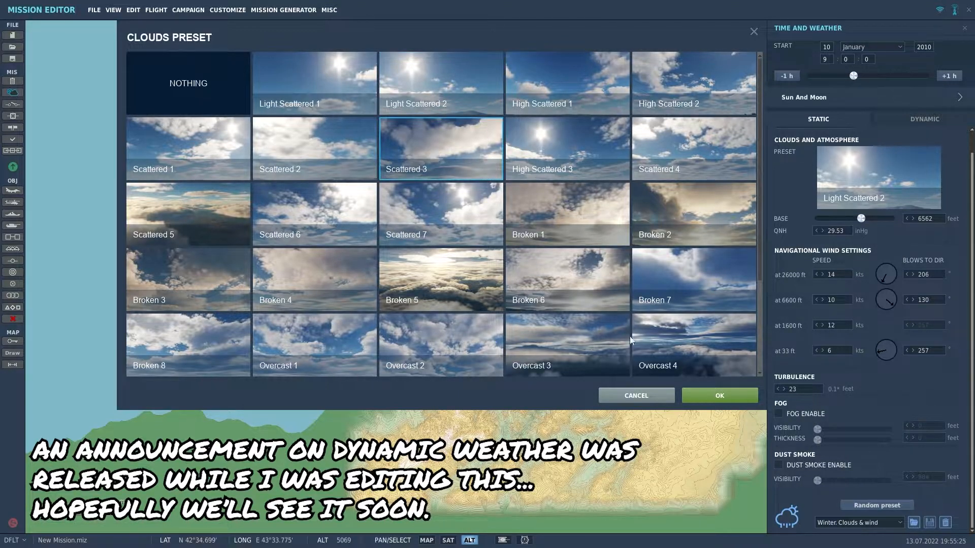
pyautogui.click(713, 397)
pyautogui.moveTo(843, 221); pyautogui.dragTo(851, 218)
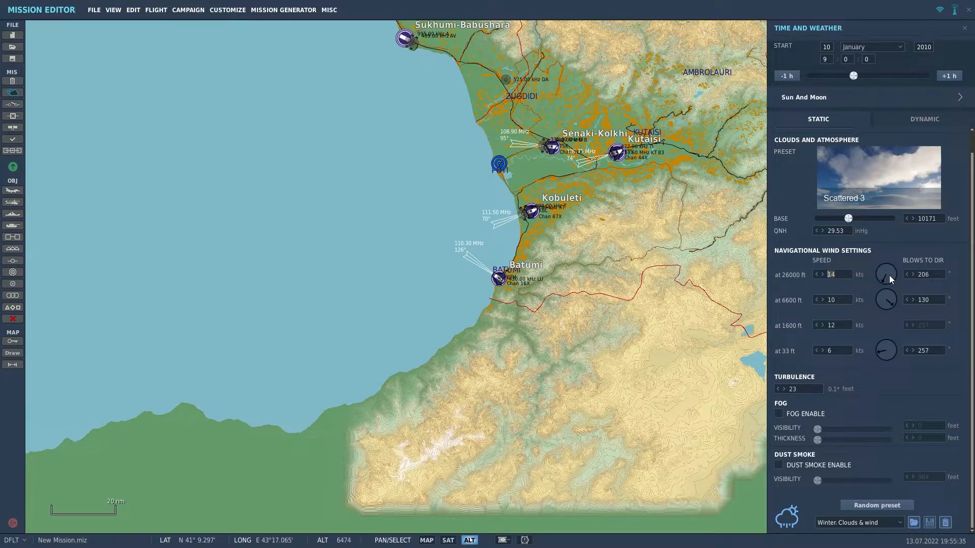
# Step: Set the wind speed to 8 knots at 26000 ft and 6 knots at lower altitudes, and edit the turbulence
pyautogui.write('8')
pyautogui.press('Tab')
pyautogui.press('Tab')
pyautogui.write('6')
pyautogui.press('Tab')
pyautogui.press('Tab')
pyautogui.write('6')
pyautogui.moveTo(805, 390); pyautogui.dragTo(767, 390)
pyautogui.click(13, 92)
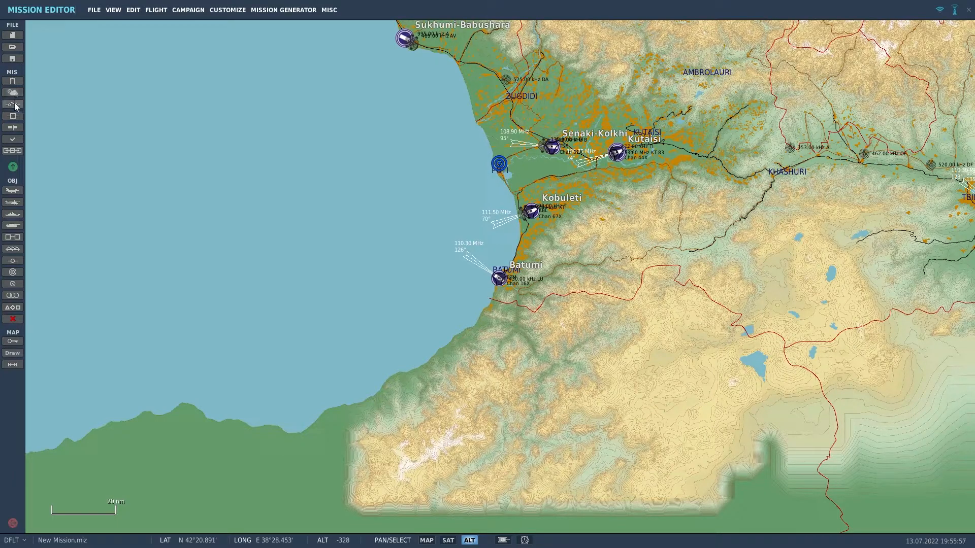
# Step: Look over the mission's trigger settings and mission goals
pyautogui.click(13, 104)
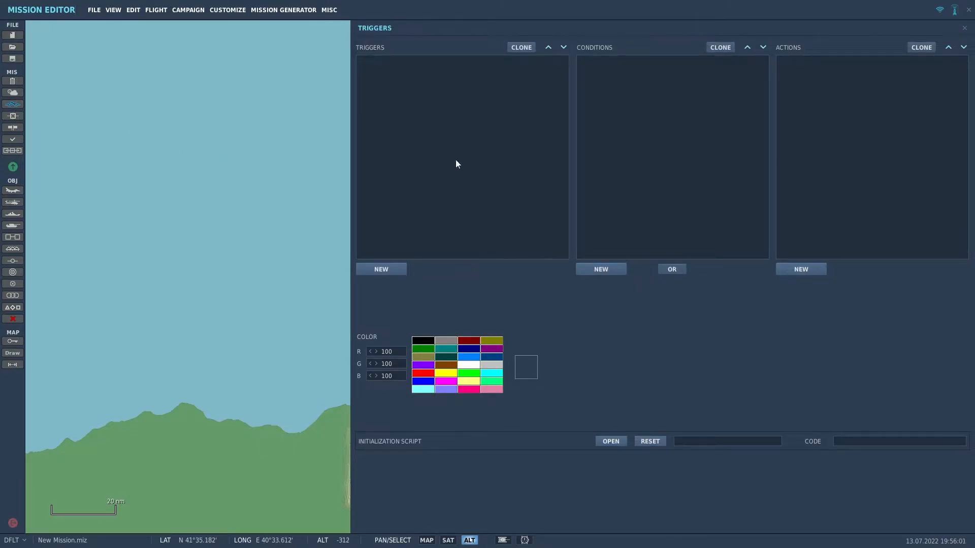
pyautogui.click(13, 104)
pyautogui.click(10, 117)
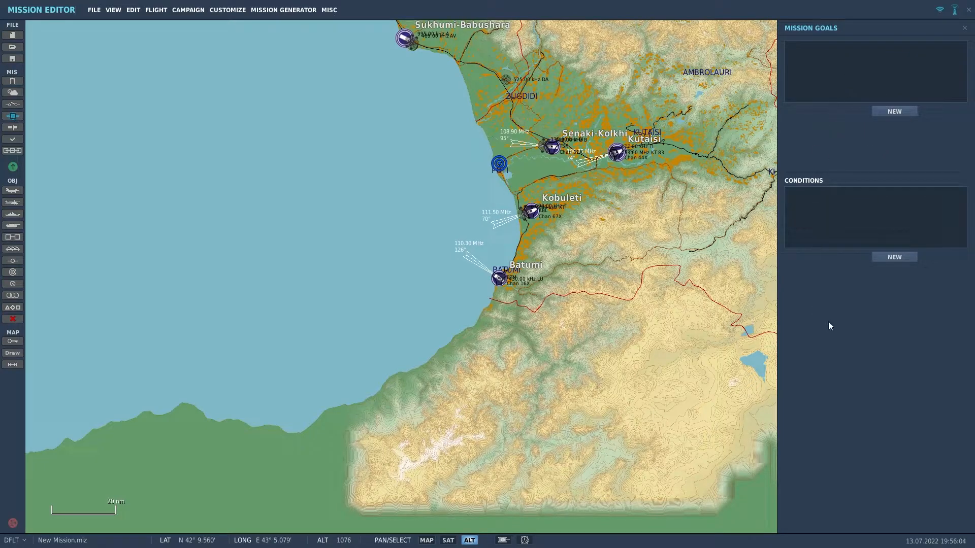
# Step: Allow pilots to control vehicles and assign one game master each to red, blue and neutrals
pyautogui.click(13, 128)
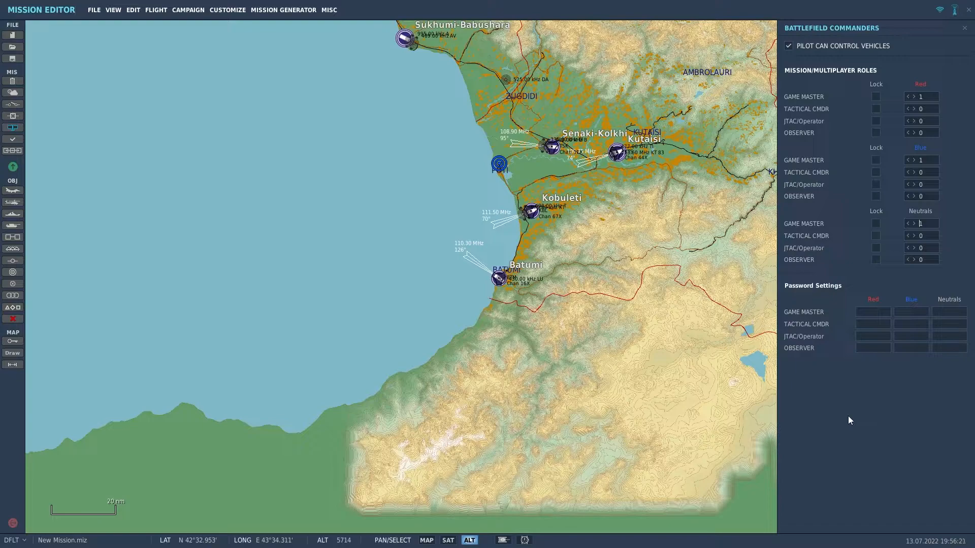
# Step: Enforce the F10 view option Fog of War, a chosen labels setting and Padlock in the mission options
pyautogui.click(13, 139)
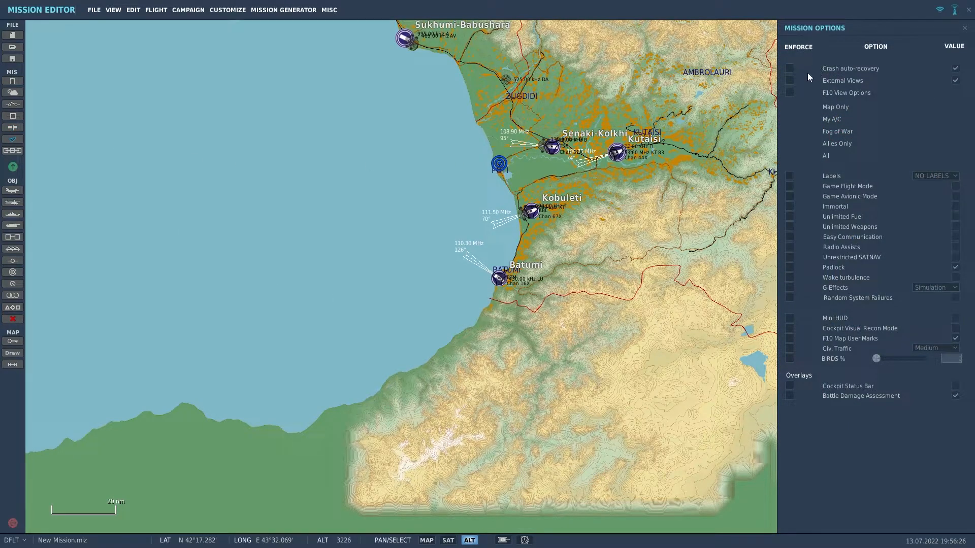
pyautogui.click(790, 93)
pyautogui.click(954, 131)
pyautogui.click(789, 176)
pyautogui.click(931, 176)
pyautogui.click(926, 223)
pyautogui.click(789, 267)
pyautogui.click(16, 142)
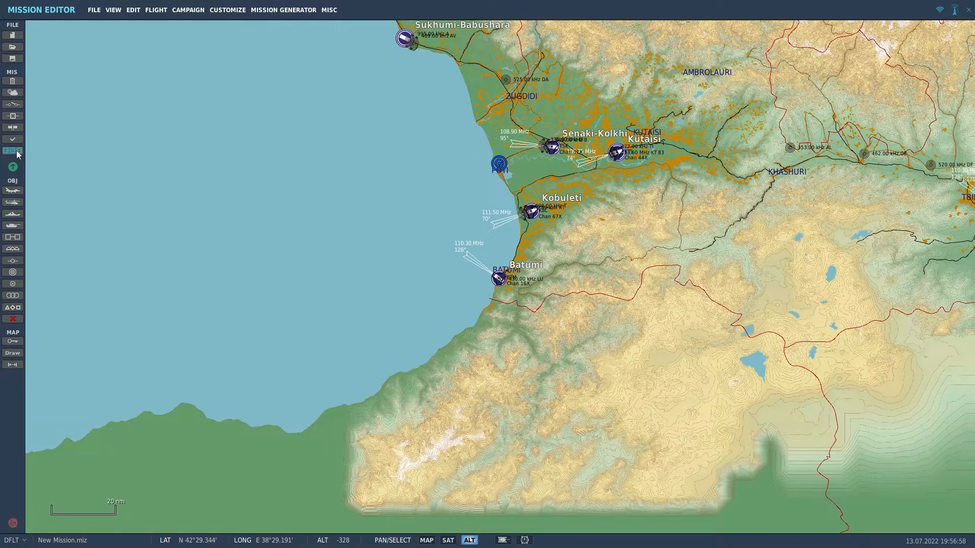
# Step: Review the country assignments of the red, neutral and blue coalitions
pyautogui.click(12, 150)
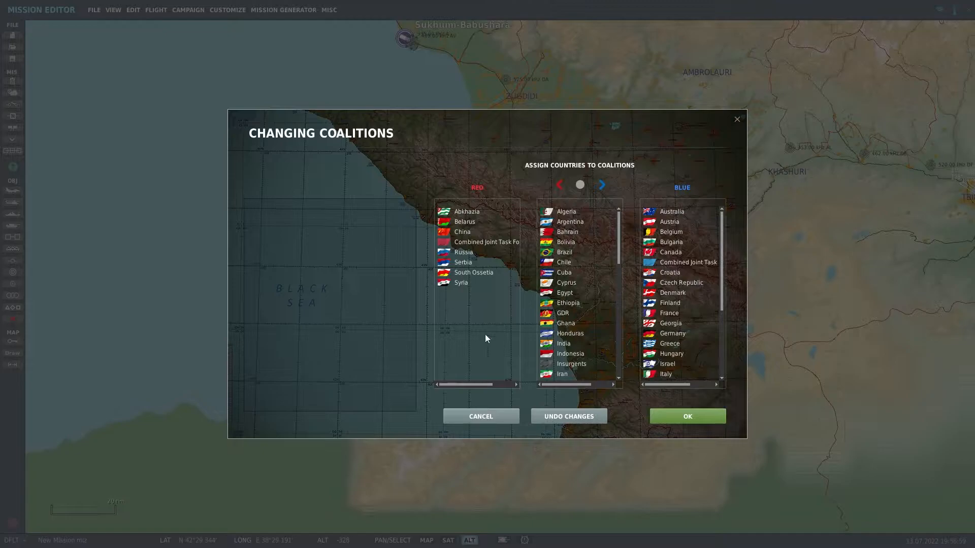
pyautogui.click(688, 420)
# Step: Save the mission as ME Tutorial 1.miz in the Tutorials folder inside Ditch3r Missions
pyautogui.click(20, 59)
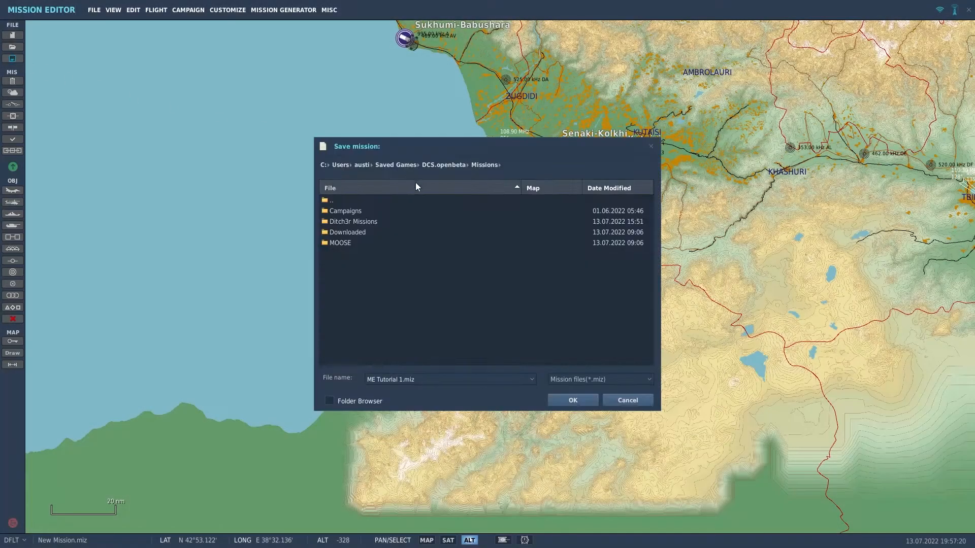
pyautogui.doubleClick(356, 221)
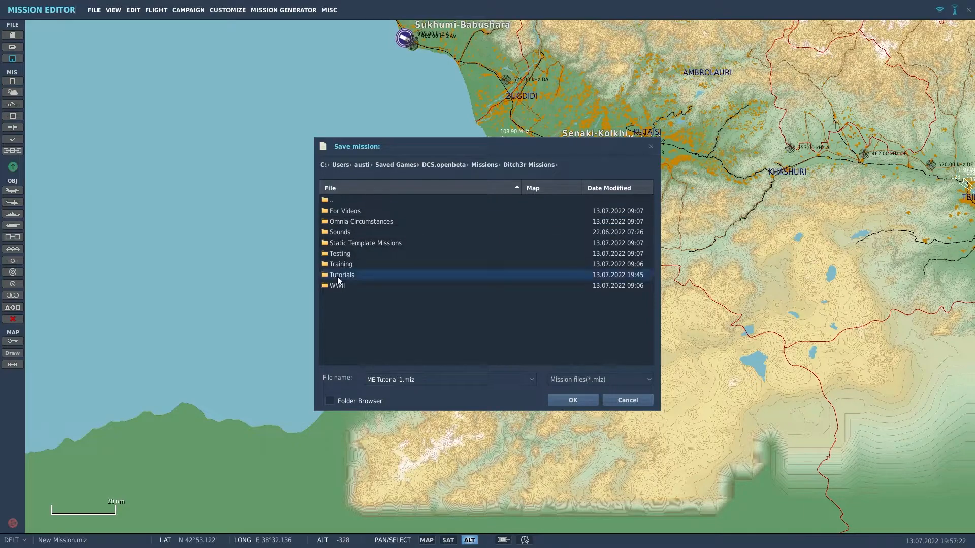
pyautogui.doubleClick(339, 275)
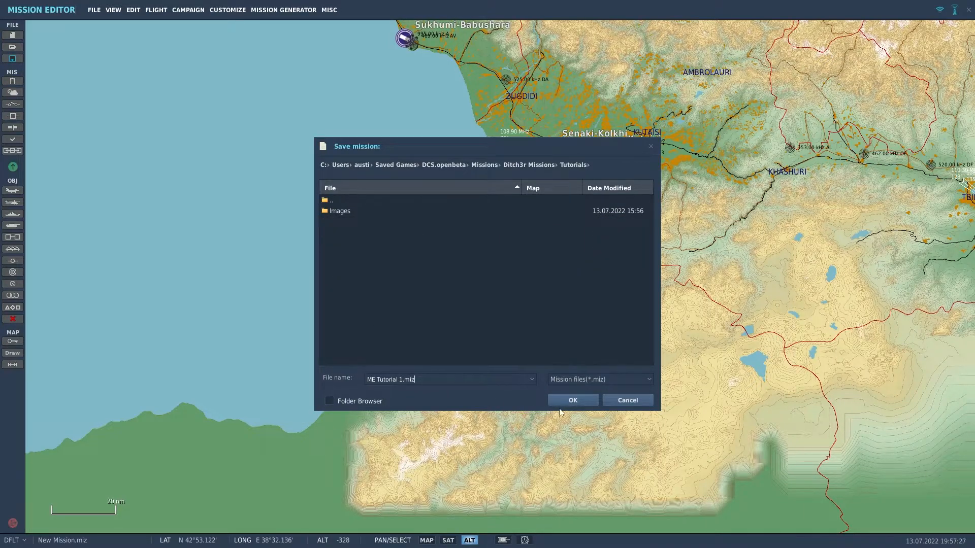
pyautogui.click(570, 399)
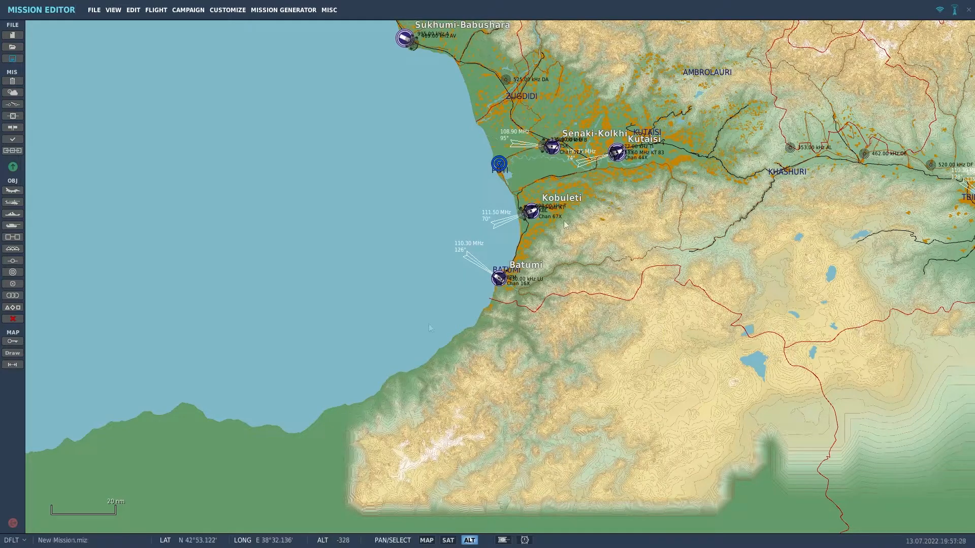
# Step: Create a USA naval group named CVN-73 GW with the carrier type CVN-73 George Washington and place it at sea west of Batumi
pyautogui.click(12, 214)
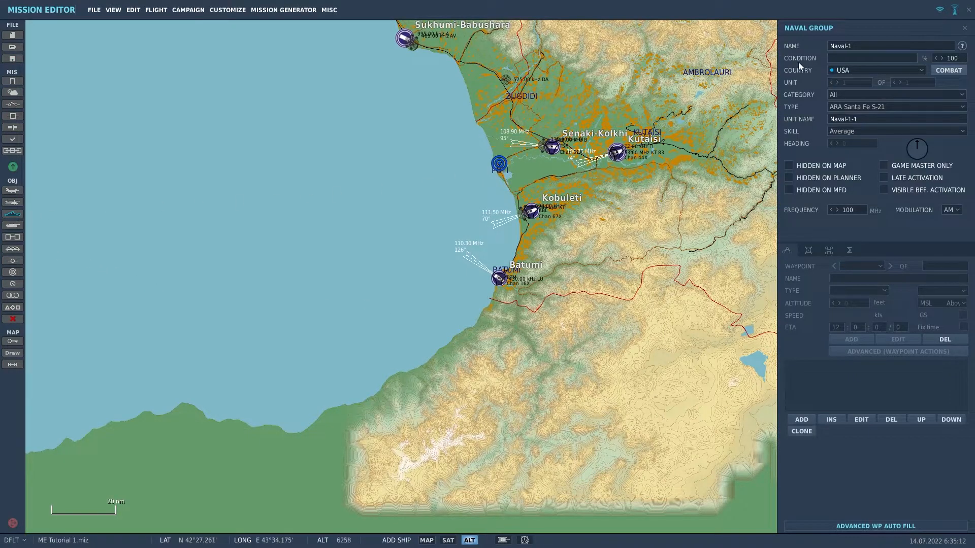
pyautogui.moveTo(876, 44); pyautogui.dragTo(820, 50)
pyautogui.write('CVN-73 GW')
pyautogui.click(840, 95)
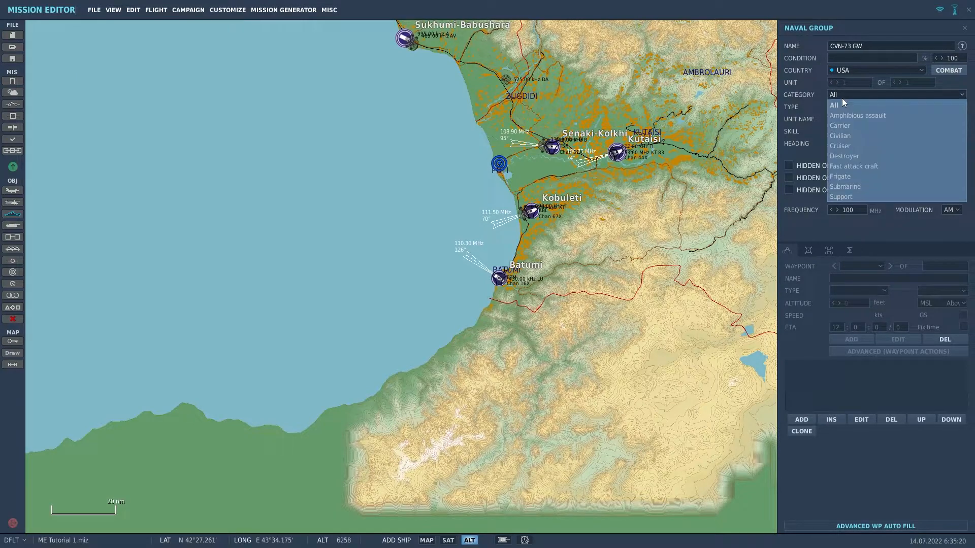
pyautogui.click(851, 126)
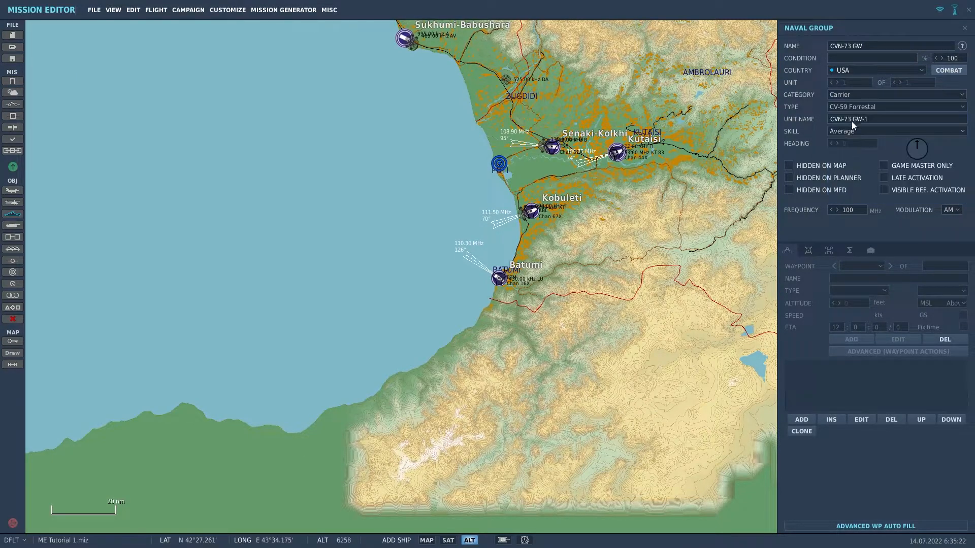
pyautogui.click(855, 109)
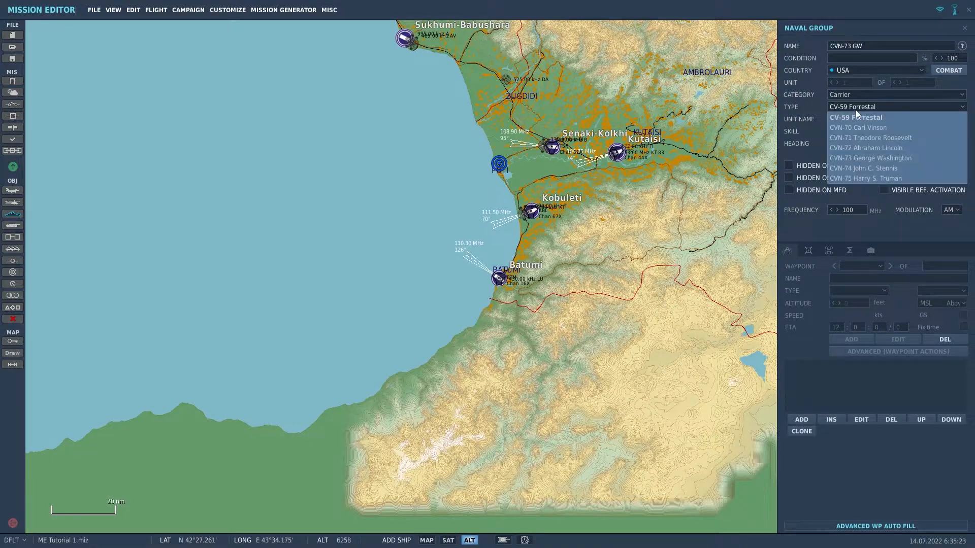
pyautogui.click(851, 157)
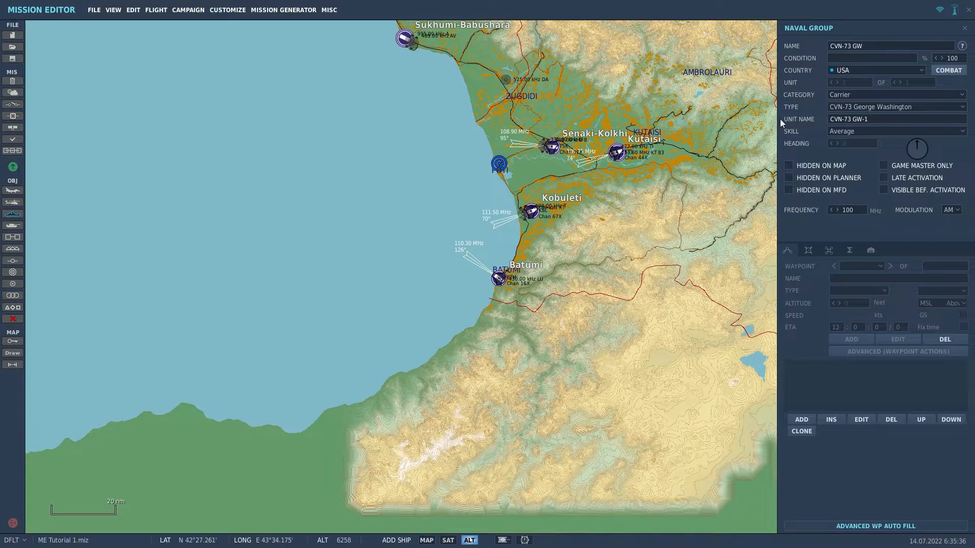
pyautogui.click(336, 273)
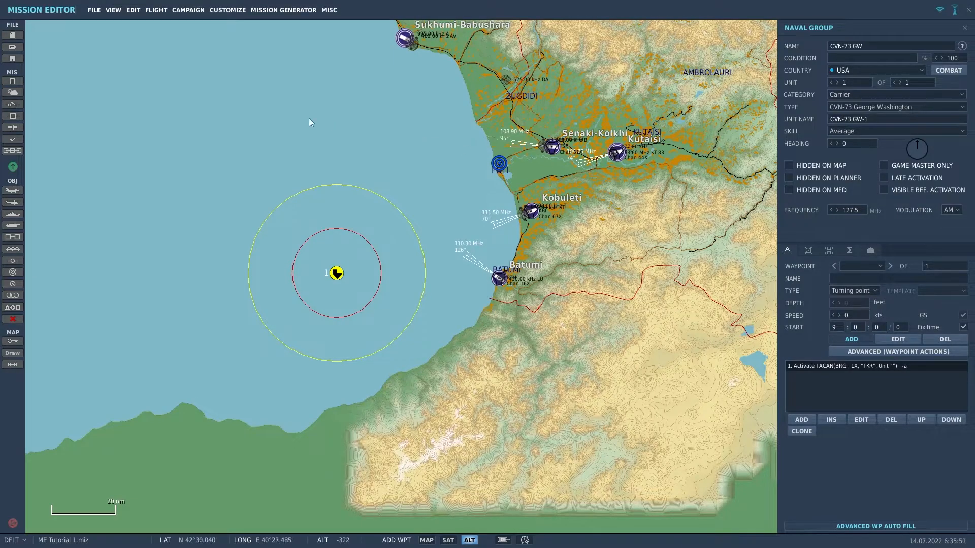
# Step: Switch the map's unit icons to the Russian style
pyautogui.click(114, 11)
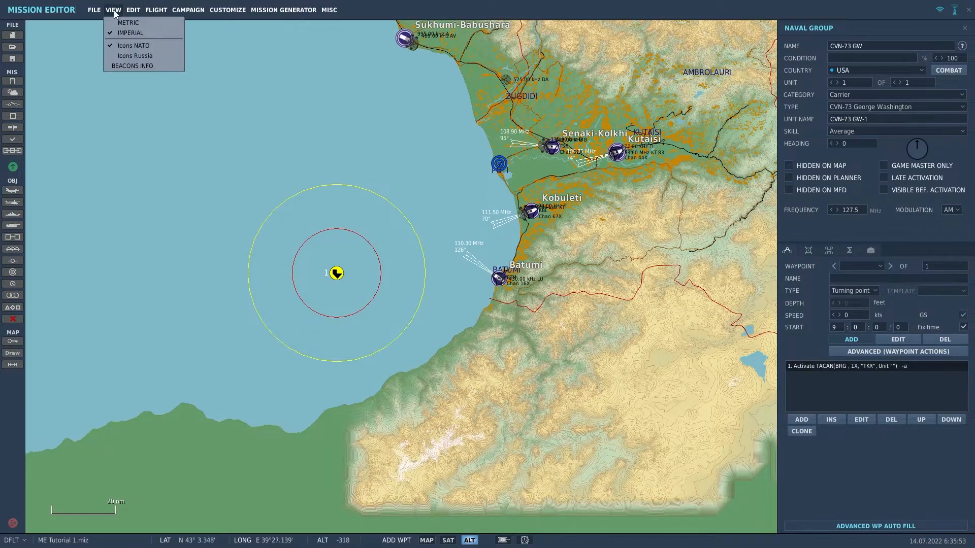
pyautogui.click(118, 58)
pyautogui.scroll(5, 333, 274)
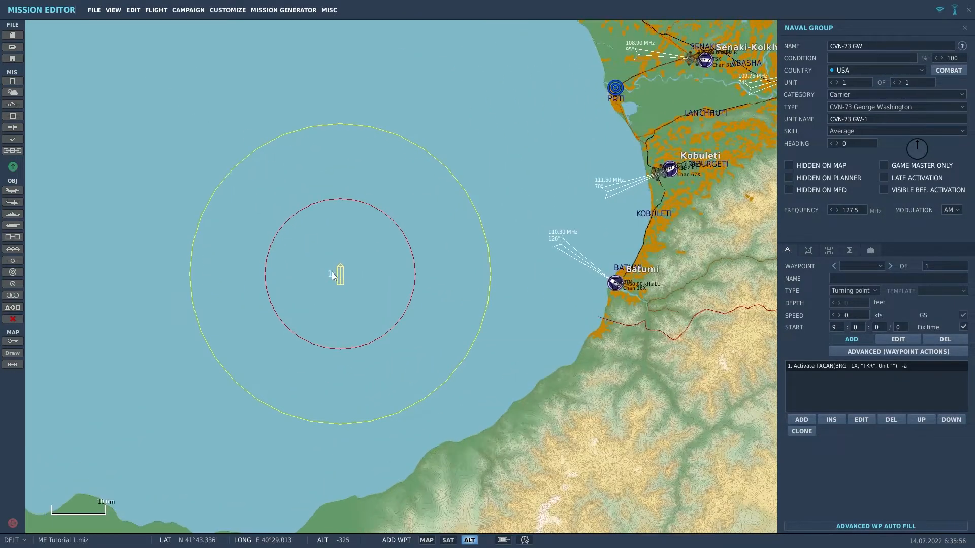
# Step: Turn on the display of actual unit models on the map and compare it on the carrier
pyautogui.scroll(1, 328, 272)
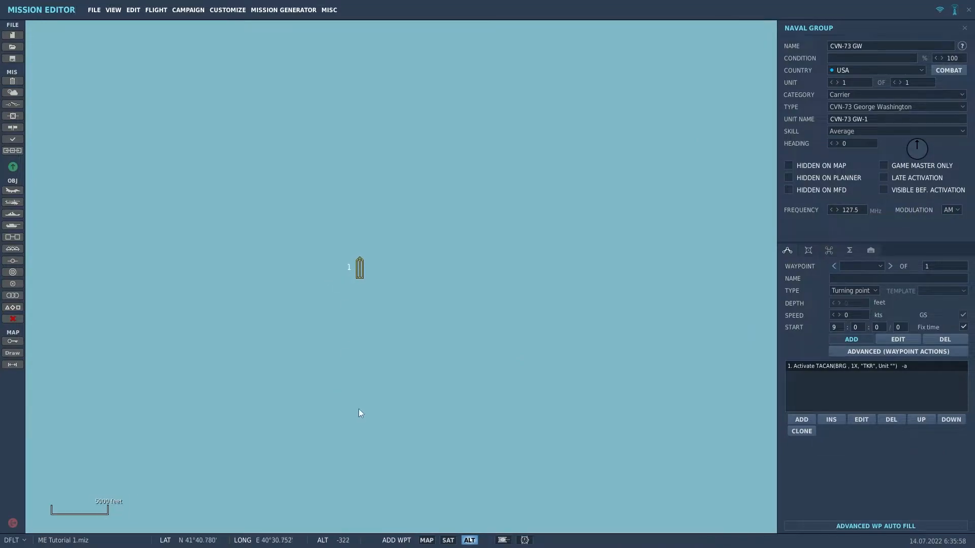
pyautogui.click(503, 541)
pyautogui.scroll(1, 355, 268)
pyautogui.scroll(4, 363, 268)
pyautogui.click(502, 541)
pyautogui.click(502, 541)
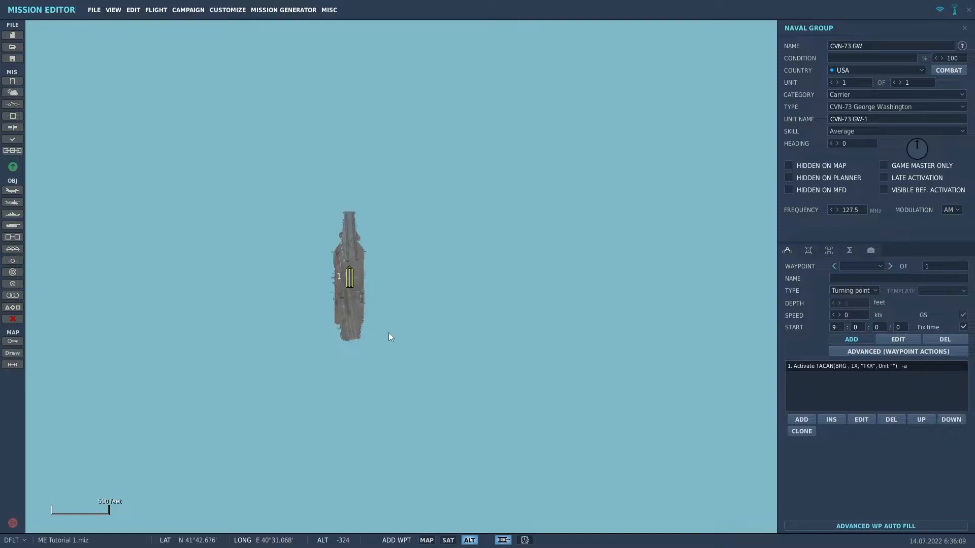
# Step: Give the carrier a route at 25 kts to waypoint 1, placed east-northeast of it at the edge of the red range ring
pyautogui.scroll(-4, 389, 334)
pyautogui.scroll(-5, 389, 335)
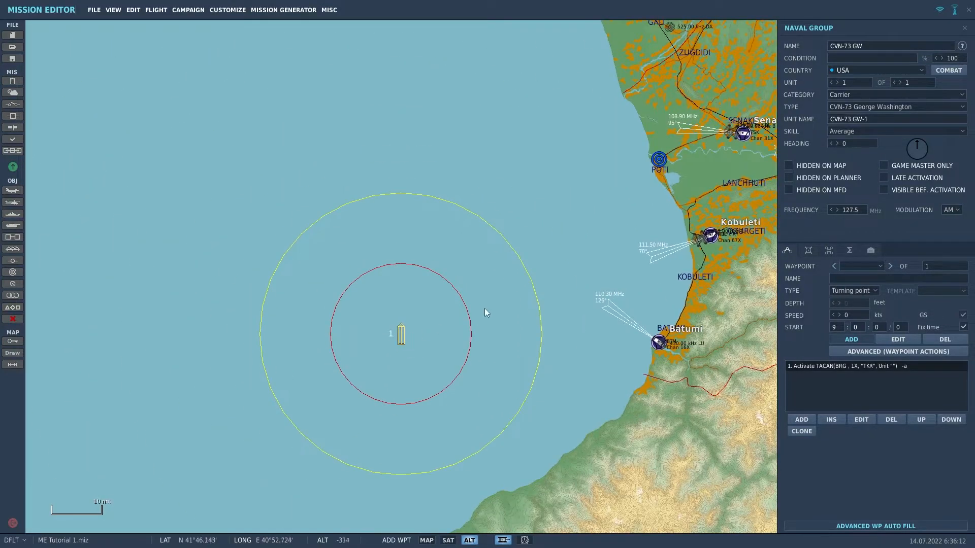
pyautogui.moveTo(401, 339); pyautogui.dragTo(660, 191, button='right')
pyautogui.moveTo(401, 332); pyautogui.dragTo(646, 196, button='right')
pyautogui.scroll(2, 357, 244)
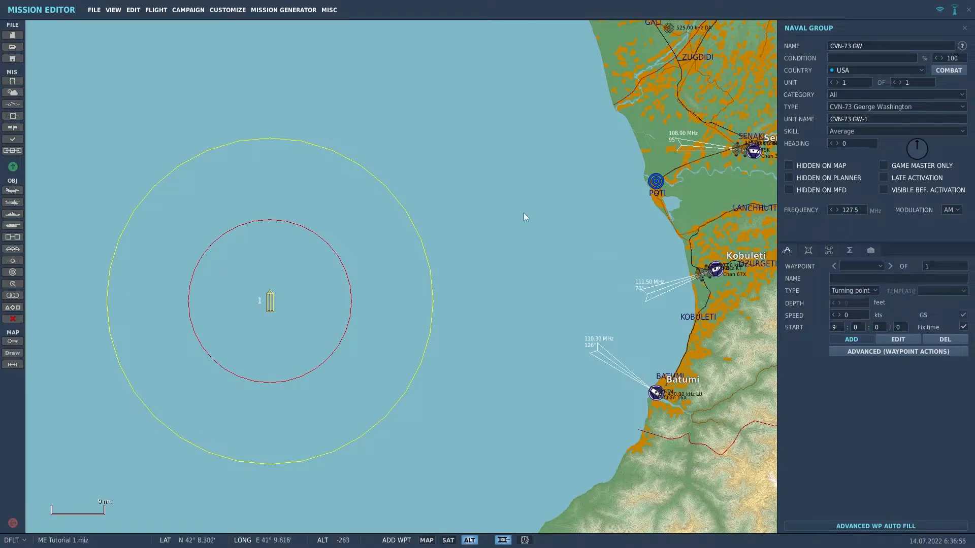
pyautogui.click(510, 224)
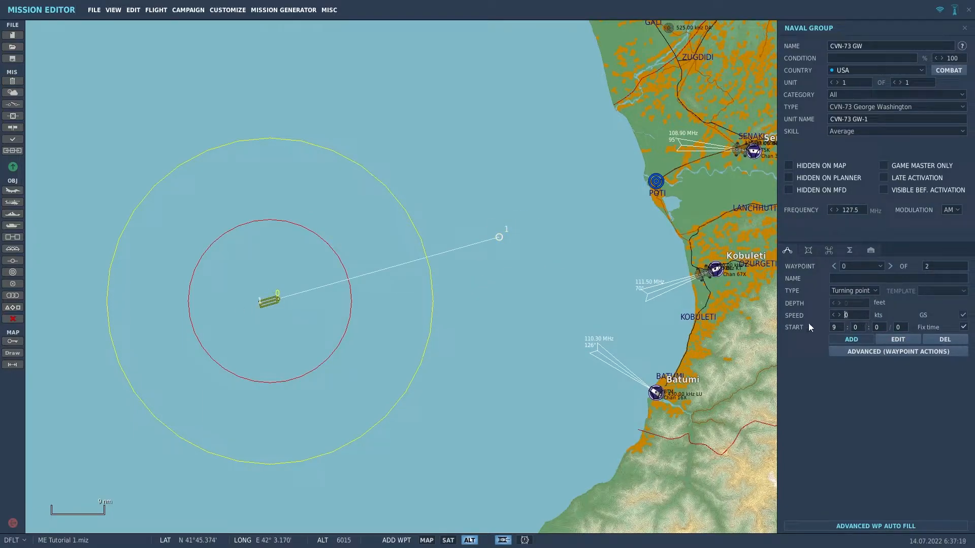
pyautogui.write('25')
pyautogui.write('25')
pyautogui.moveTo(499, 237); pyautogui.dragTo(357, 278)
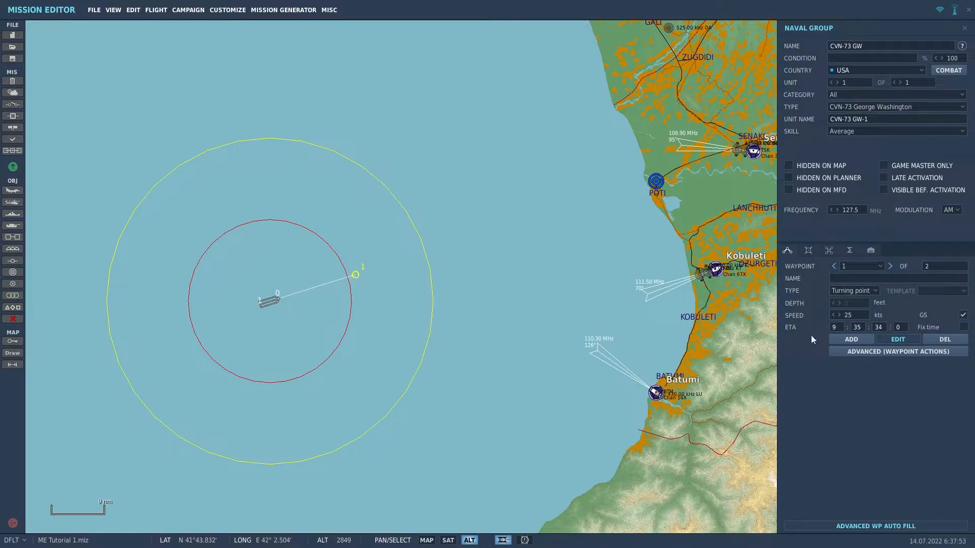
# Step: Add waypoint 2 due east of waypoint 1 with a Go to waypoint action named Return to 1 that targets waypoint 1
pyautogui.click(868, 337)
pyautogui.click(885, 350)
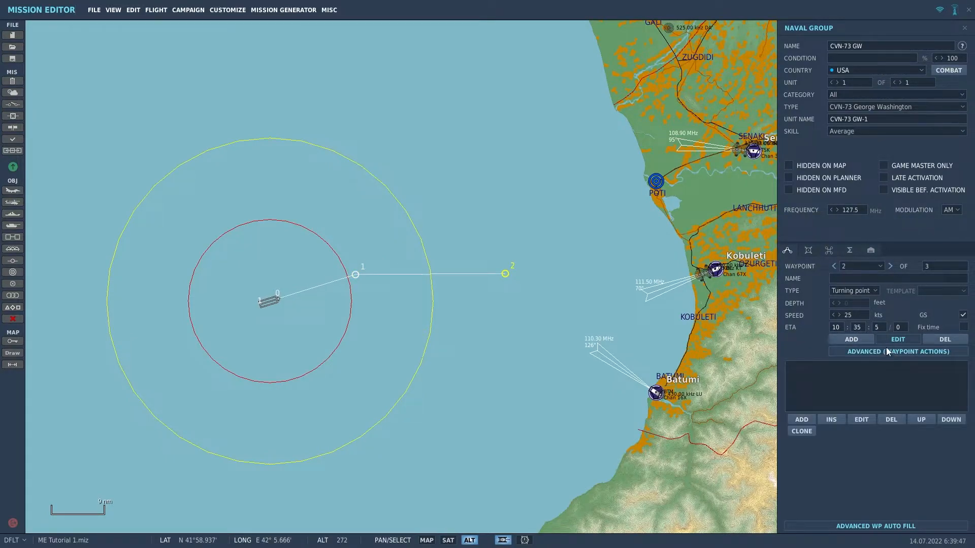
pyautogui.click(802, 420)
pyautogui.click(651, 243)
pyautogui.click(654, 285)
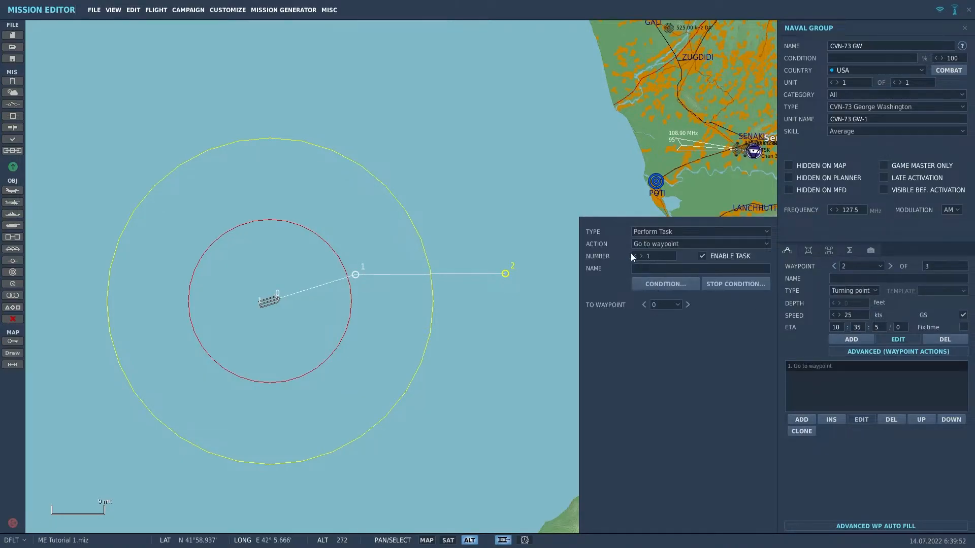
pyautogui.write('Return to 1')
pyautogui.click(664, 325)
# Step: Configure the starting waypoint's Activate TACAN action with name GW, channel 73, callsign GW and unit CVN-73 GW-1
pyautogui.click(852, 351)
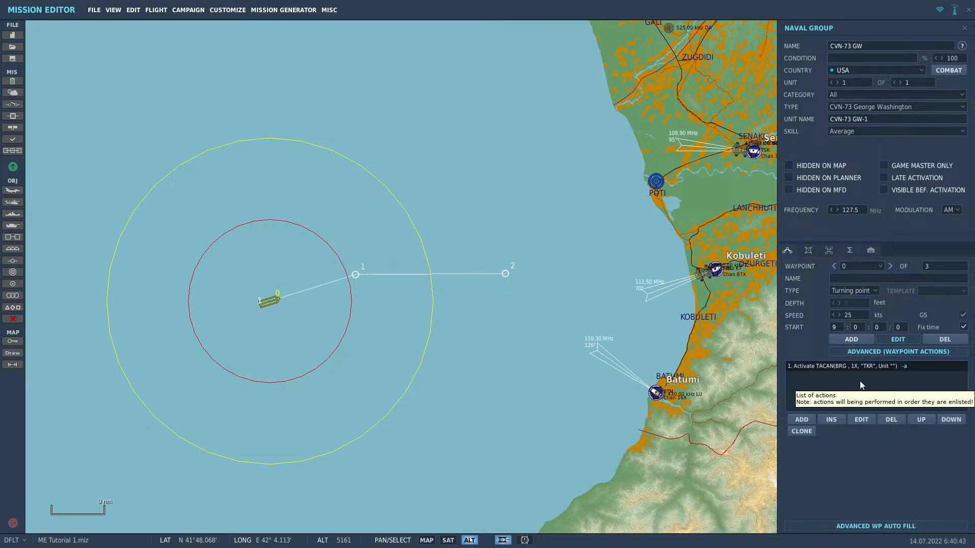
pyautogui.click(847, 367)
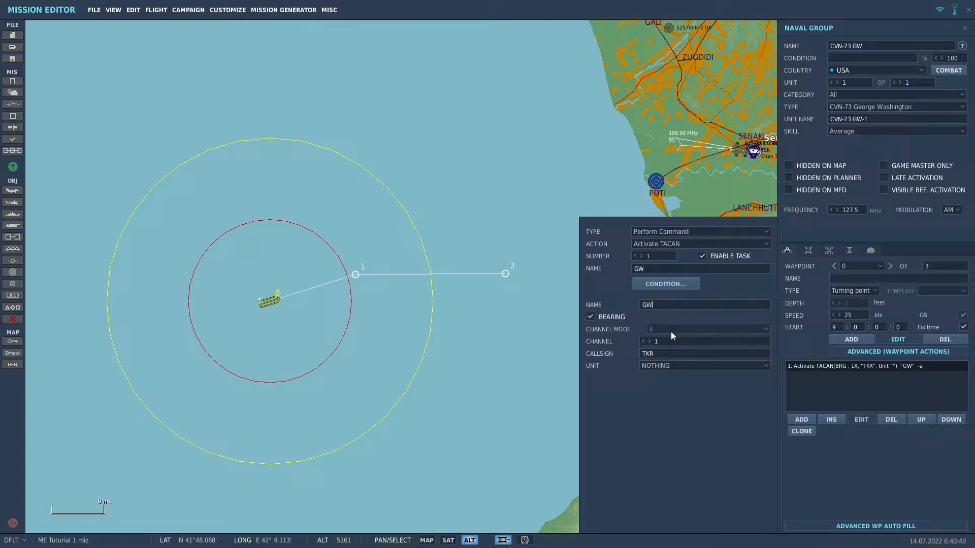
pyautogui.moveTo(671, 342); pyautogui.dragTo(645, 346)
pyautogui.write('73 ')
pyautogui.write('GW')
pyautogui.click(659, 365)
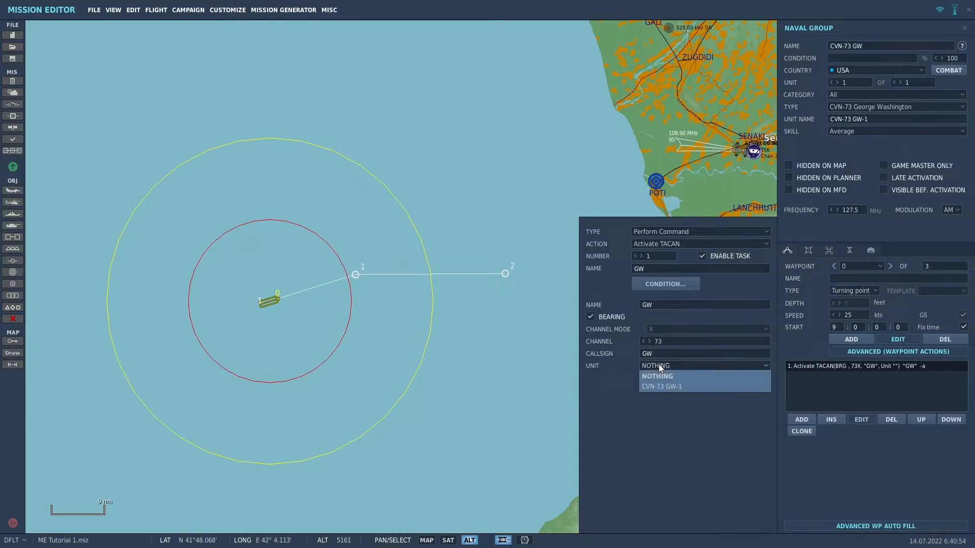
pyautogui.click(655, 390)
# Step: Add an Activate ICLS command at the starting waypoint, named GW, on channel 11 for unit CVN-73 GW-1
pyautogui.click(801, 420)
pyautogui.click(700, 232)
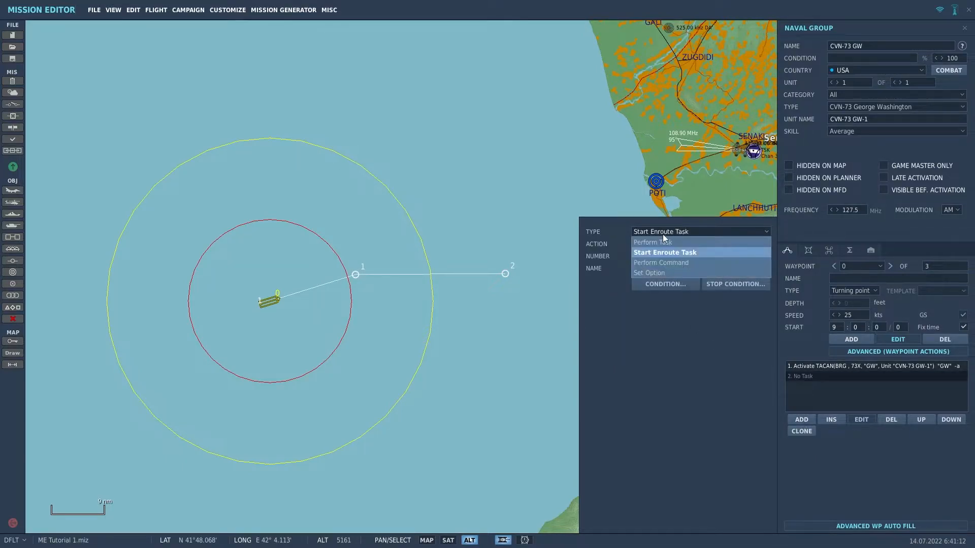
pyautogui.click(662, 263)
pyautogui.click(659, 244)
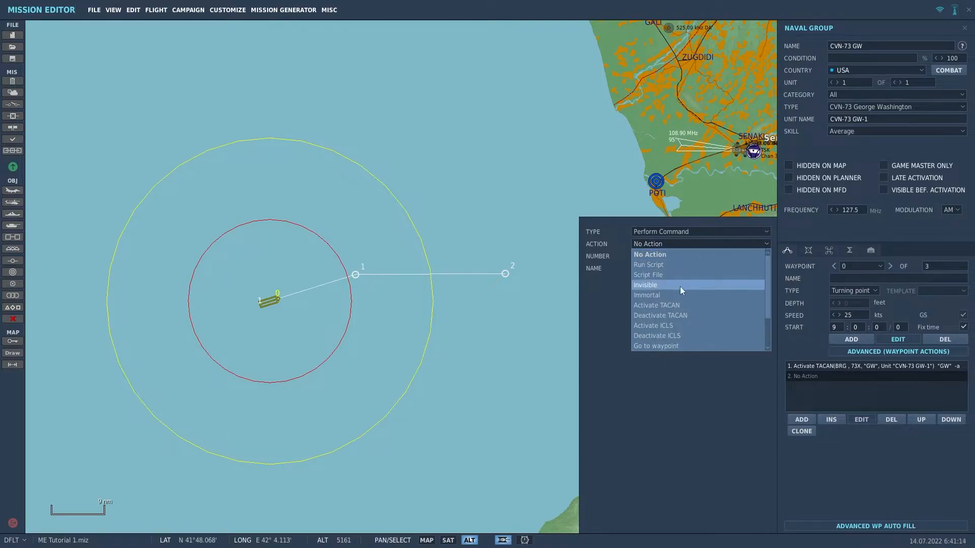
pyautogui.click(660, 327)
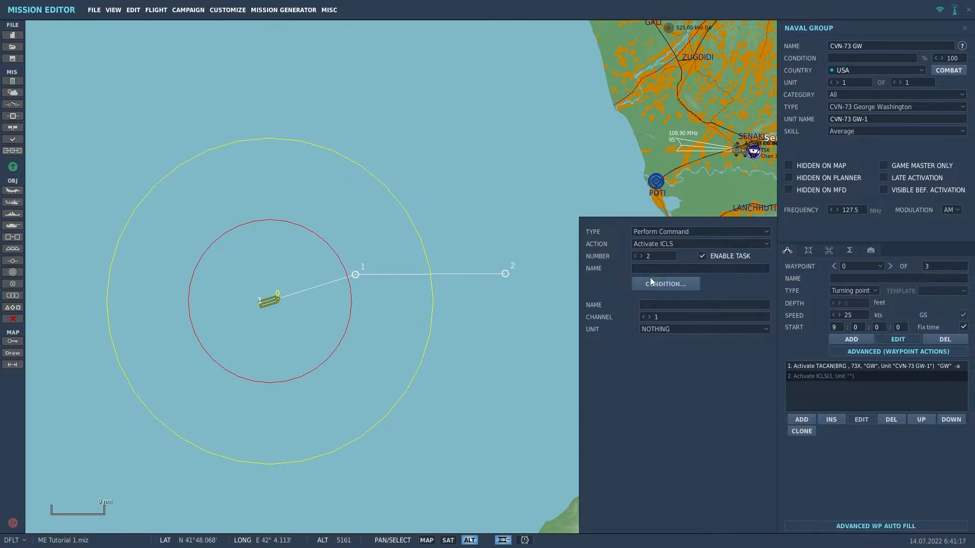
pyautogui.write('GW')
pyautogui.click(656, 305)
pyautogui.write('GW-')
pyautogui.write('1')
pyautogui.click(667, 328)
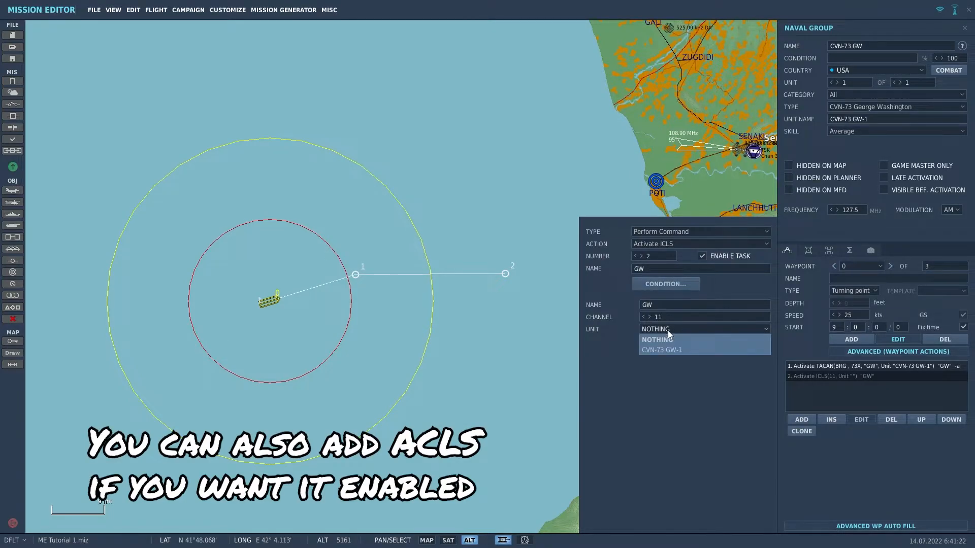
pyautogui.click(670, 347)
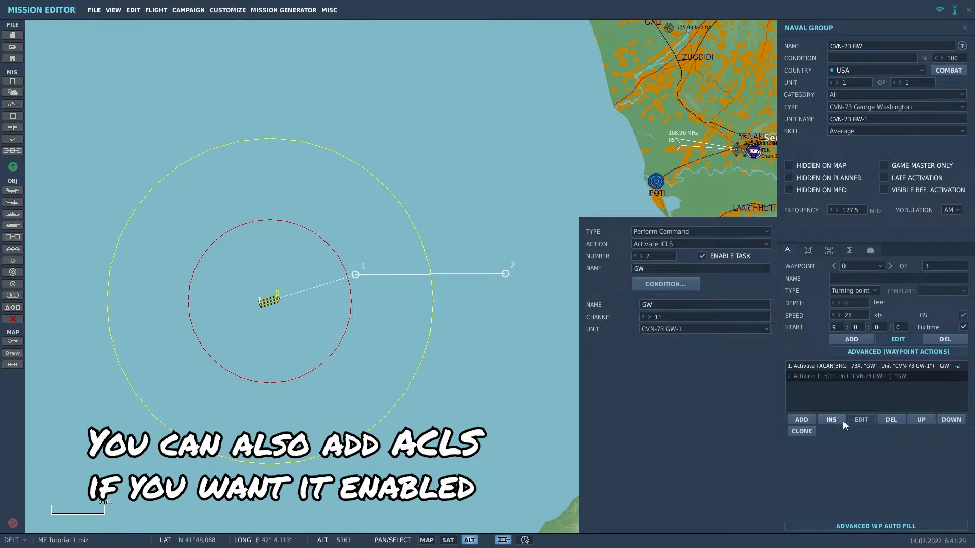
# Step: Add an Activate Link 4 command at the starting waypoint, named GW, for unit CVN-73 GW-1
pyautogui.click(802, 418)
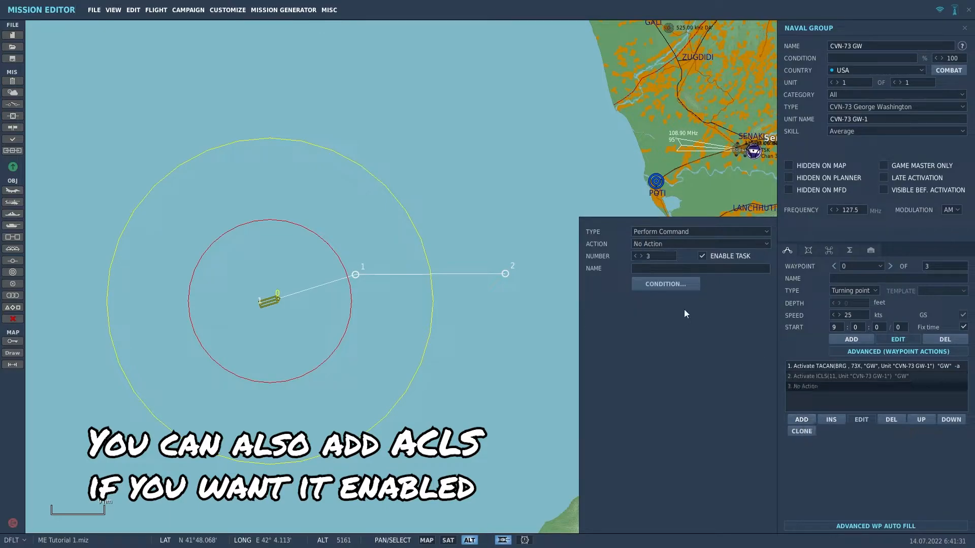
pyautogui.click(647, 245)
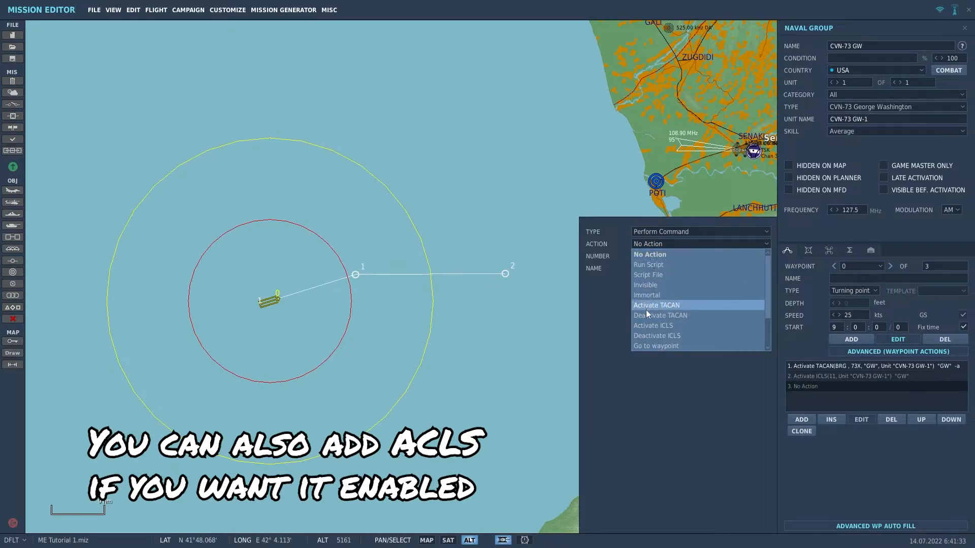
pyautogui.click(673, 327)
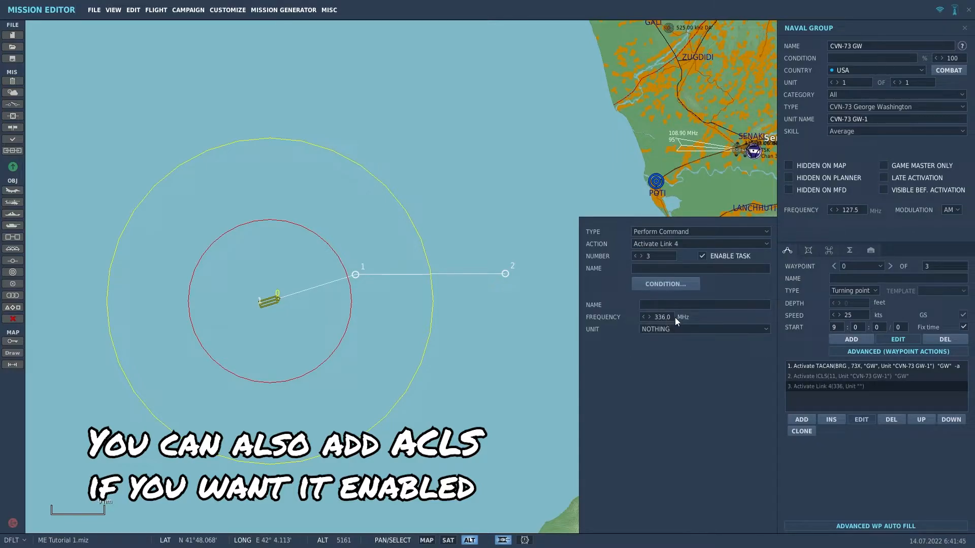
pyautogui.write('GWGW')
pyautogui.click(656, 330)
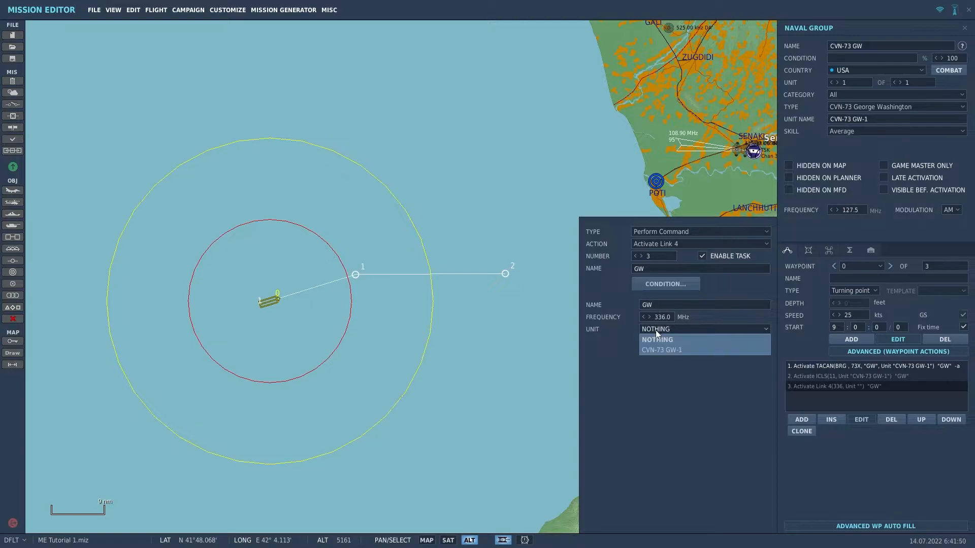
pyautogui.click(660, 349)
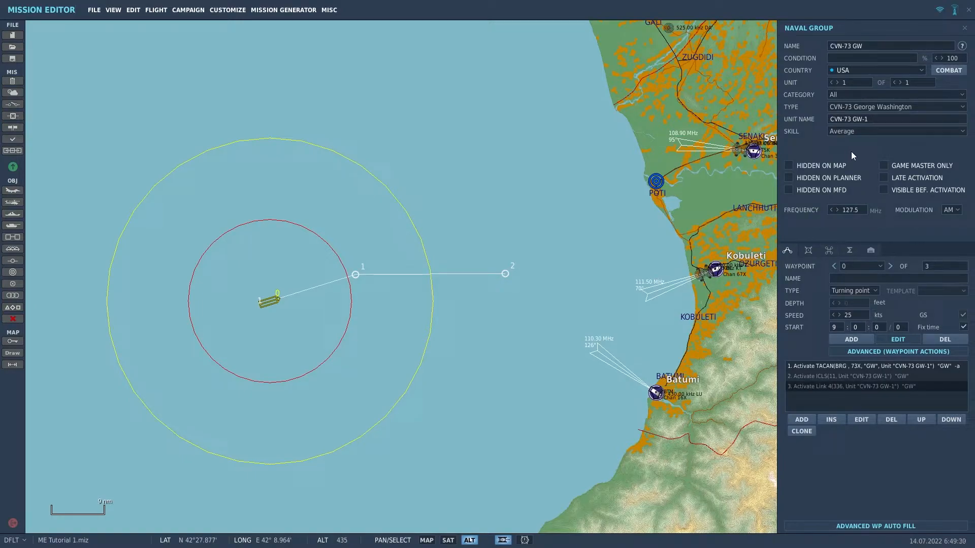
# Step: Add a second unit to the carrier group as a Destroyer, DDG Arleigh Burke IIa
pyautogui.click(899, 85)
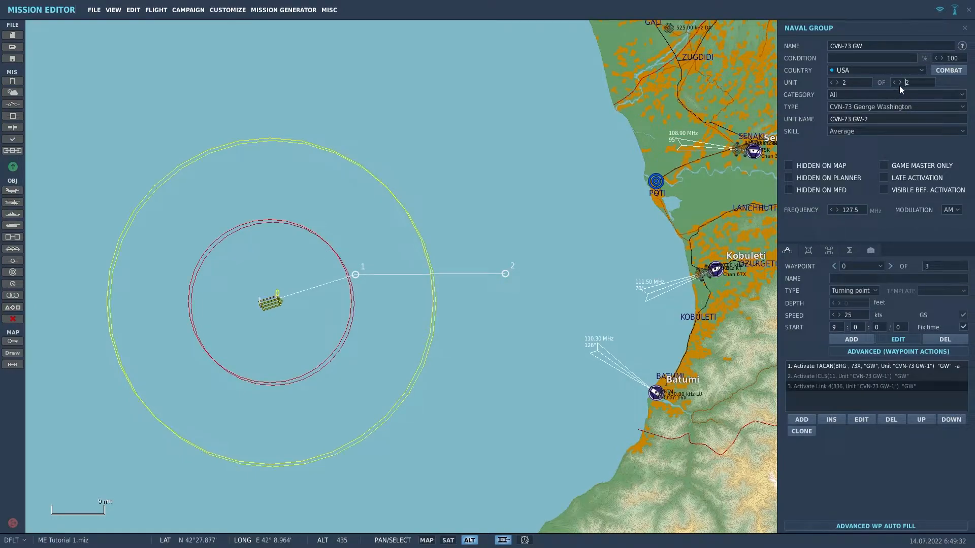
pyautogui.click(870, 96)
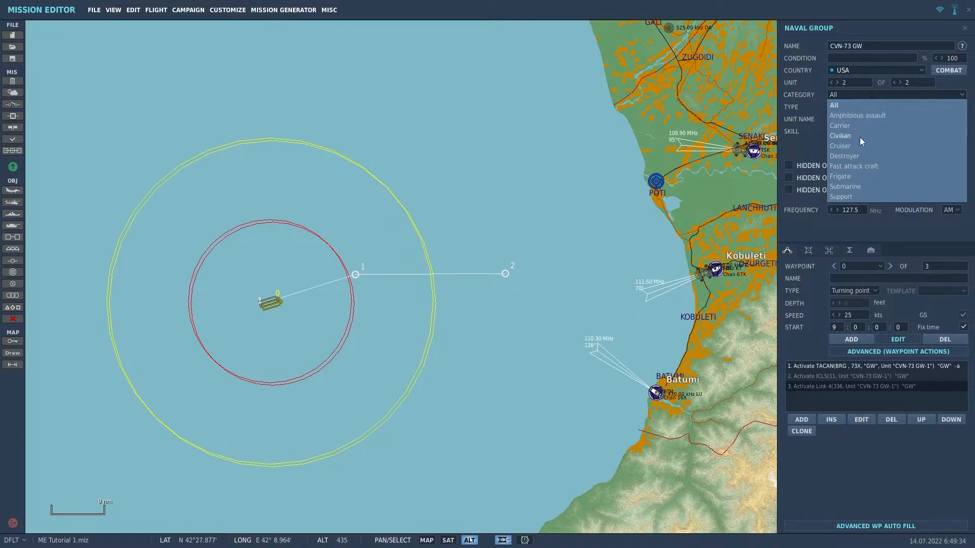
pyautogui.click(857, 156)
pyautogui.click(858, 108)
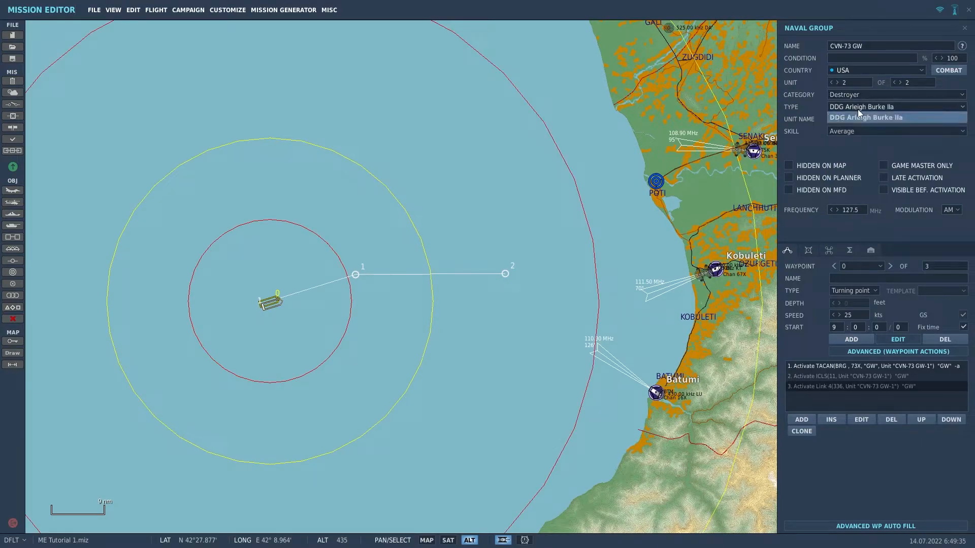
pyautogui.click(848, 106)
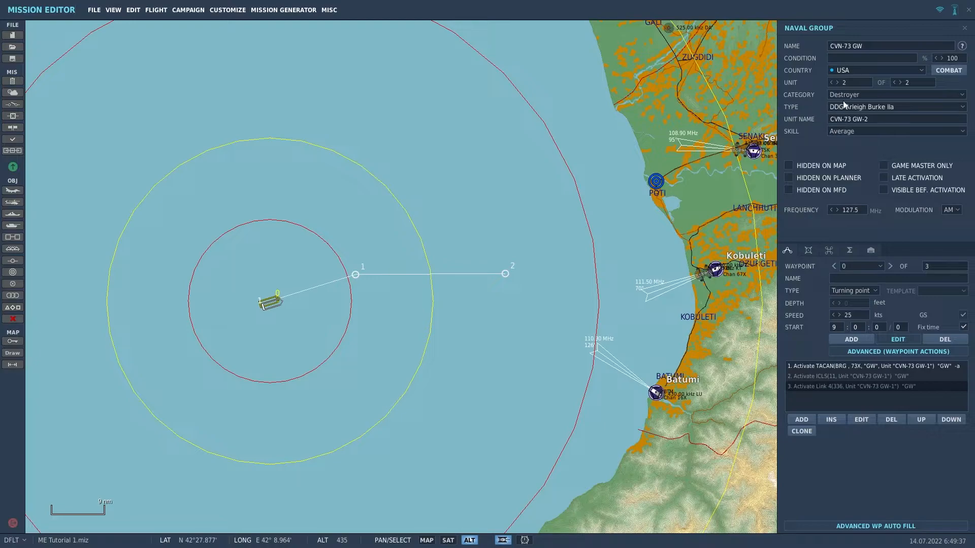
# Step: Add three more Arleigh Burke destroyers and a sixth unit, a CG Ticonderoga cruiser, to the carrier group
pyautogui.click(899, 82)
pyautogui.click(899, 82)
pyautogui.click(899, 82)
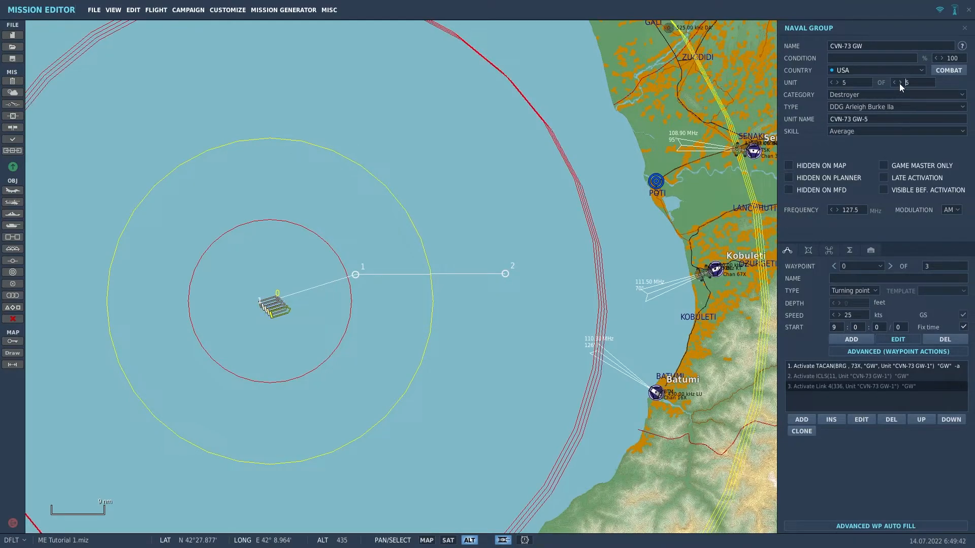
pyautogui.click(899, 82)
pyautogui.click(874, 94)
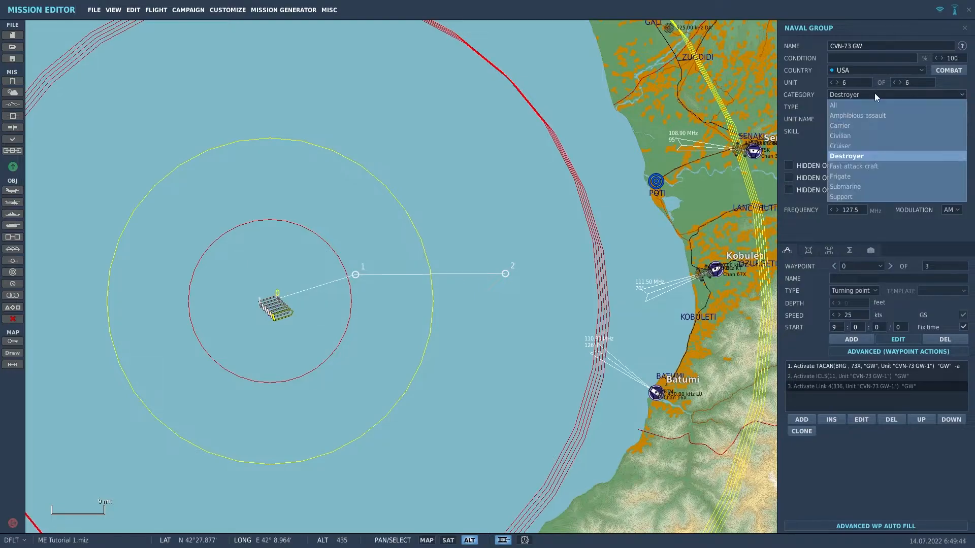
pyautogui.click(853, 145)
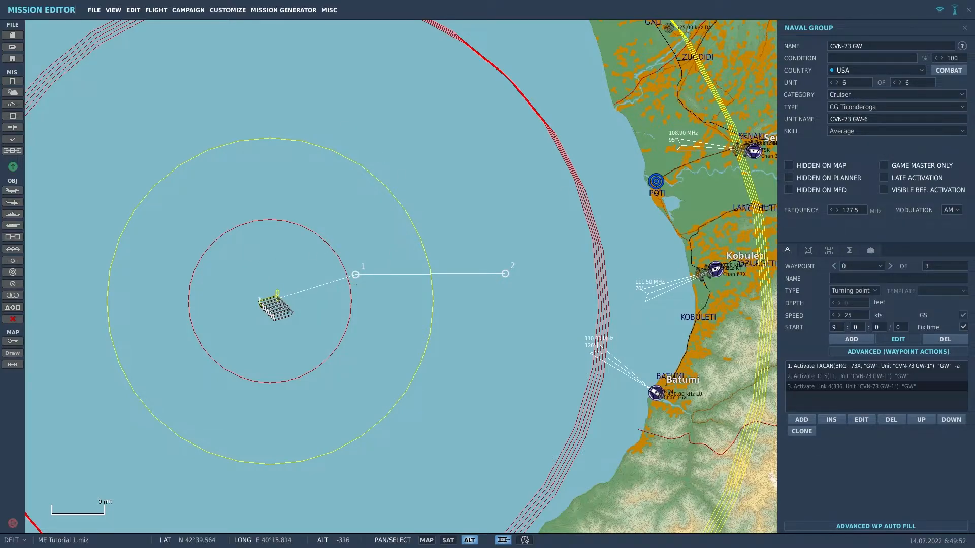
# Step: Reposition the five escort ships in a spread formation surrounding the carrier
pyautogui.scroll(10, 266, 305)
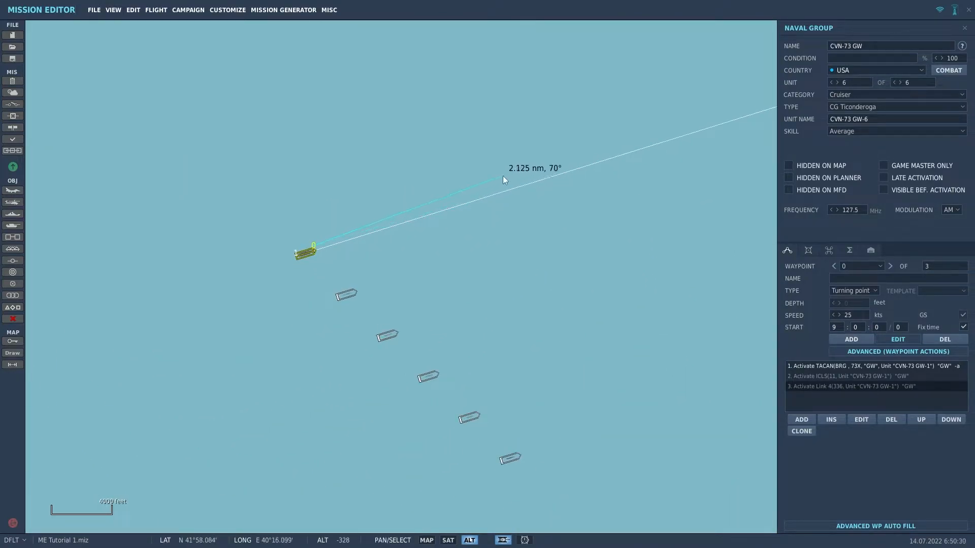
pyautogui.click(547, 277)
pyautogui.moveTo(561, 196); pyautogui.dragTo(560, 176)
pyautogui.scroll(-2, 564, 335)
pyautogui.moveTo(347, 368); pyautogui.dragTo(287, 267)
pyautogui.moveTo(370, 401); pyautogui.dragTo(461, 317)
pyautogui.moveTo(339, 266); pyautogui.dragTo(471, 317, button='right')
pyautogui.moveTo(455, 318); pyautogui.dragTo(465, 317)
pyautogui.moveTo(435, 358); pyautogui.dragTo(308, 377)
pyautogui.moveTo(341, 266); pyautogui.dragTo(308, 371, button='right')
pyautogui.moveTo(467, 315); pyautogui.dragTo(144, 279)
pyautogui.moveTo(464, 390); pyautogui.dragTo(507, 335)
pyautogui.moveTo(341, 265); pyautogui.dragTo(137, 281, button='right')
pyautogui.moveTo(140, 280); pyautogui.dragTo(160, 267)
pyautogui.moveTo(341, 266); pyautogui.dragTo(181, 272, button='right')
pyautogui.moveTo(160, 269); pyautogui.dragTo(172, 272)
pyautogui.moveTo(304, 375); pyautogui.dragTo(302, 399)
pyautogui.click(496, 345)
pyautogui.click(508, 335)
pyautogui.moveTo(508, 335); pyautogui.dragTo(500, 319)
pyautogui.moveTo(504, 352); pyautogui.dragTo(512, 370)
pyautogui.scroll(-1, 512, 371)
pyautogui.scroll(-5, 486, 327)
pyautogui.scroll(-2, 356, 328)
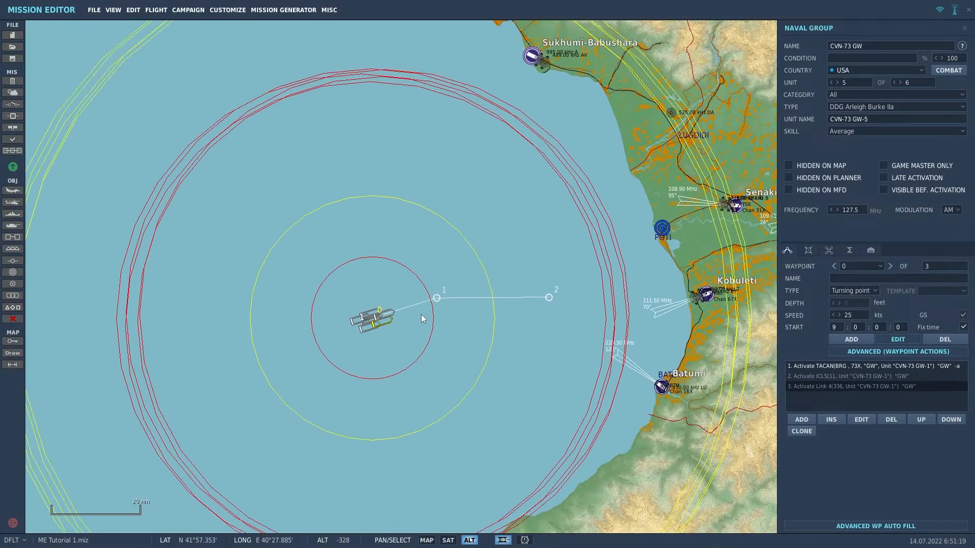
pyautogui.scroll(1, 394, 282)
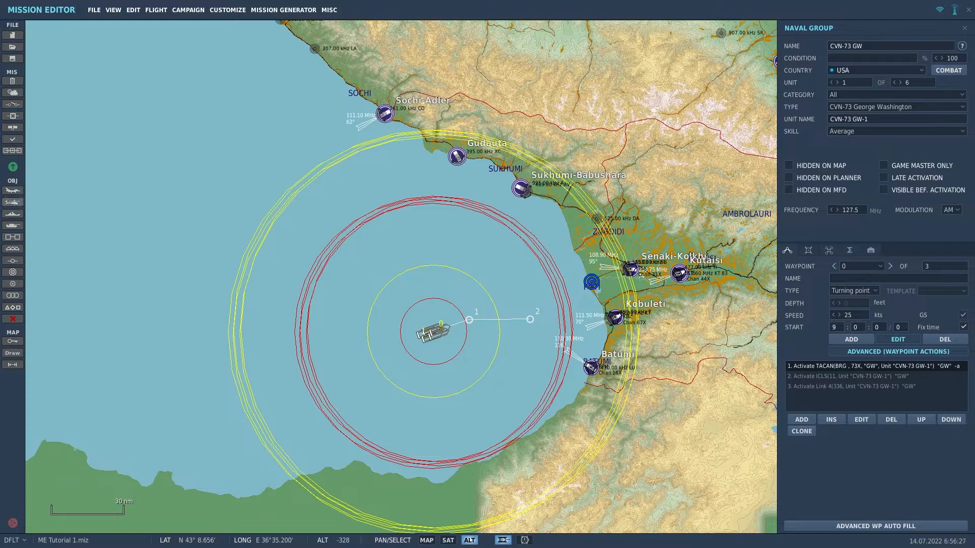
# Step: Place the Strike Group F/A-18C Lot 20 flight just north of the carrier group, with callsign Hornet and skill Client
pyautogui.click(17, 192)
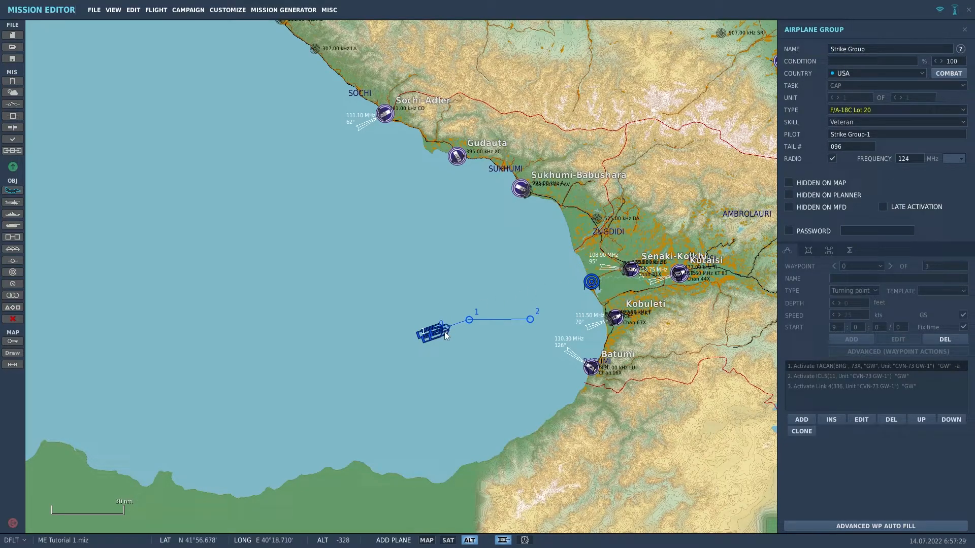
pyautogui.click(422, 308)
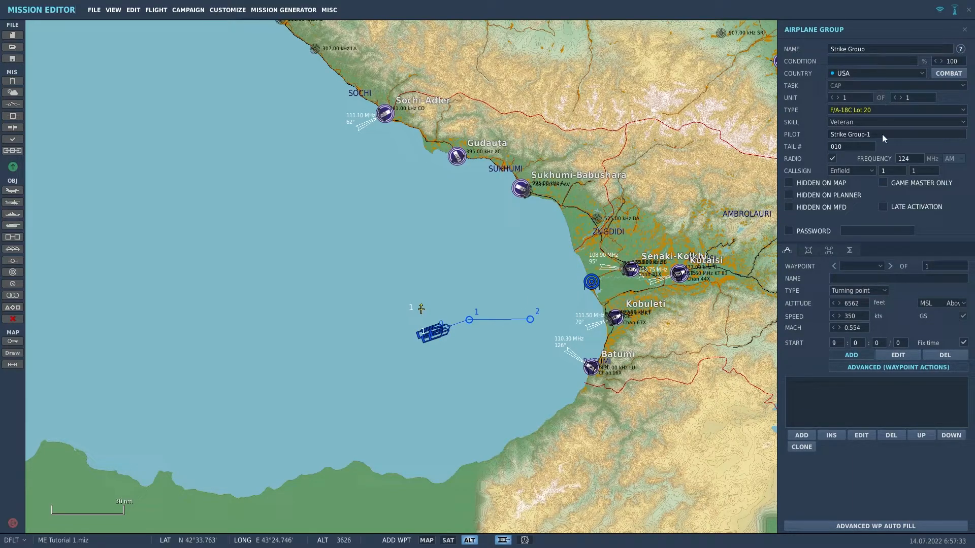
pyautogui.click(851, 171)
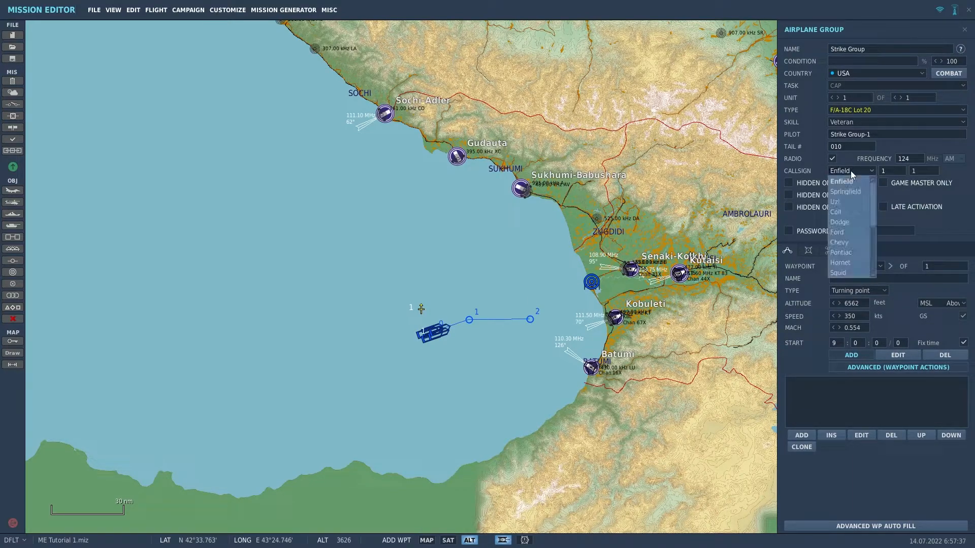
pyautogui.click(848, 256)
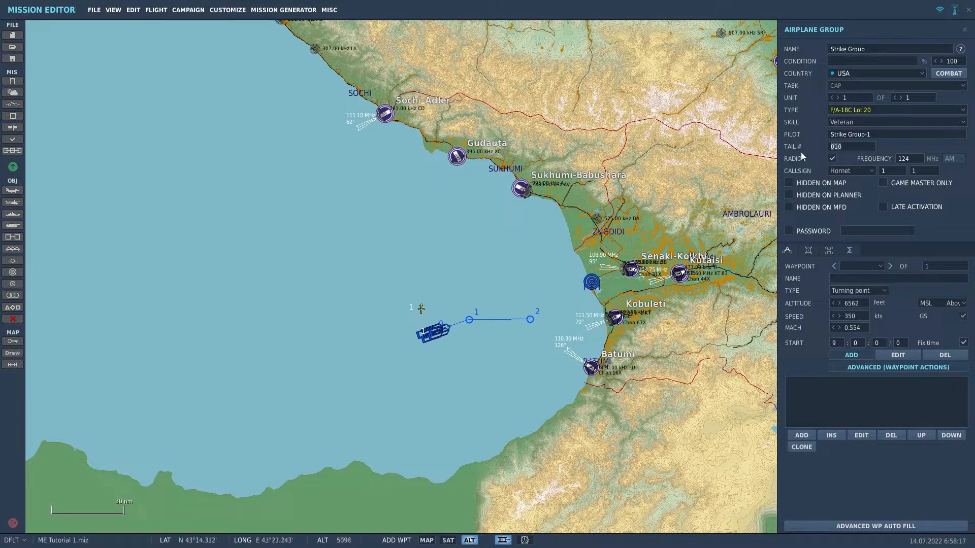
pyautogui.click(864, 120)
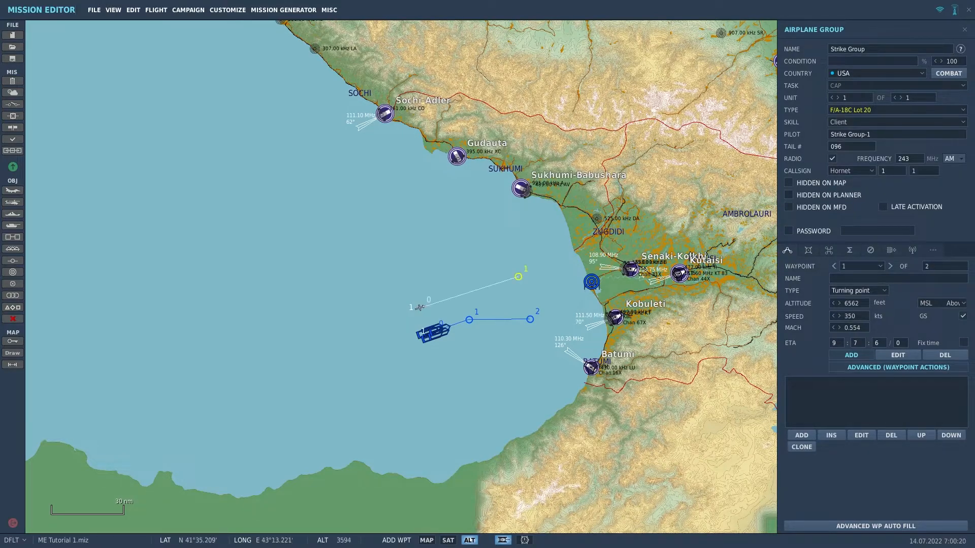
# Step: Set the Strike Group's waypoint 0 type to Takeoff from ramp
pyautogui.click(879, 291)
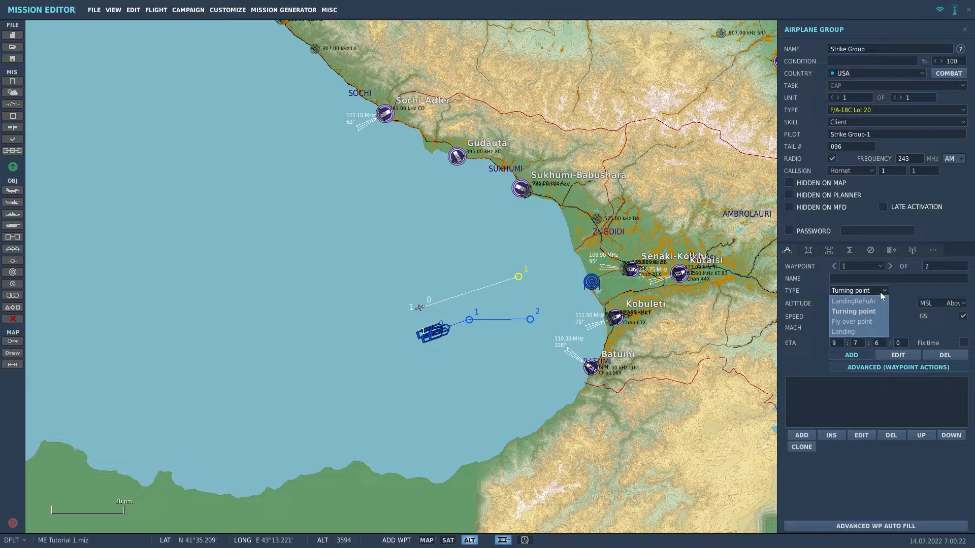
pyautogui.click(879, 291)
pyautogui.click(833, 266)
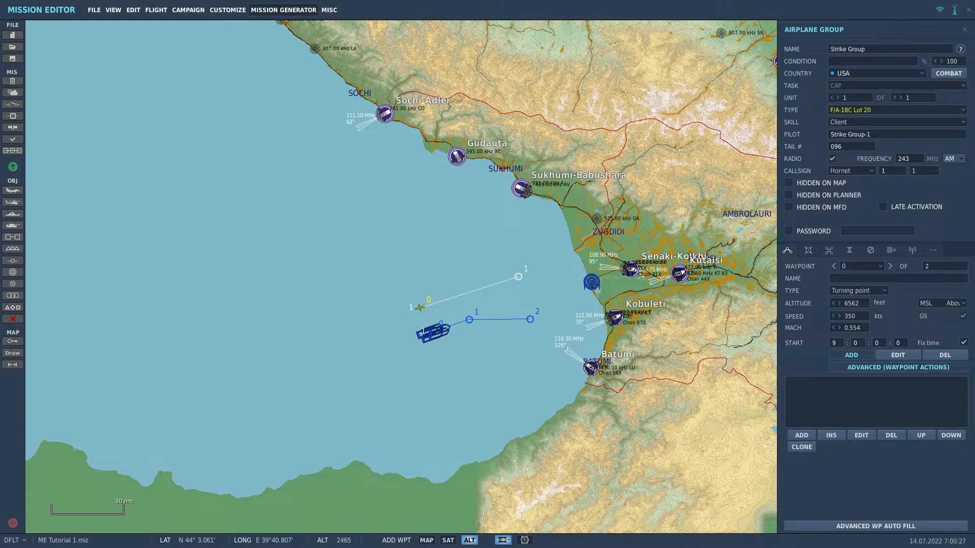
pyautogui.click(873, 291)
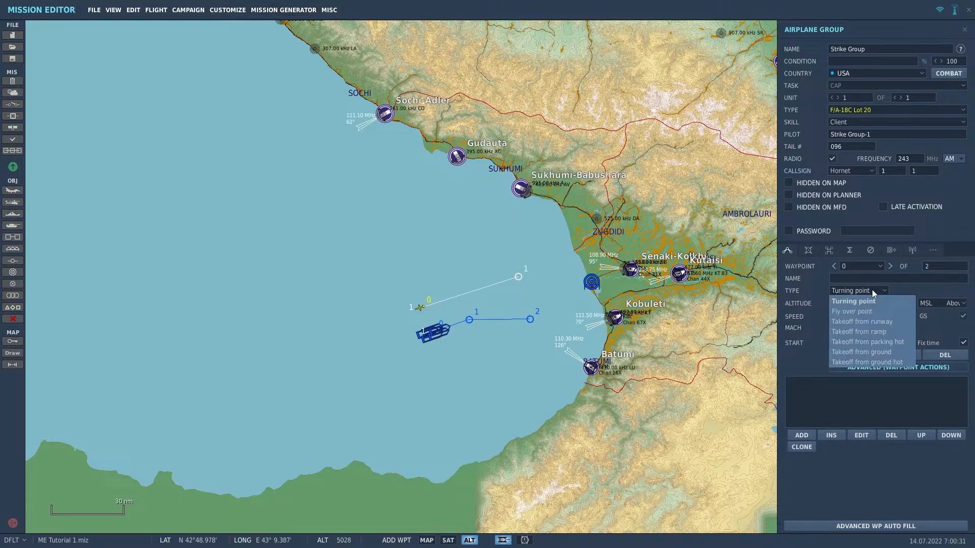
pyautogui.click(859, 332)
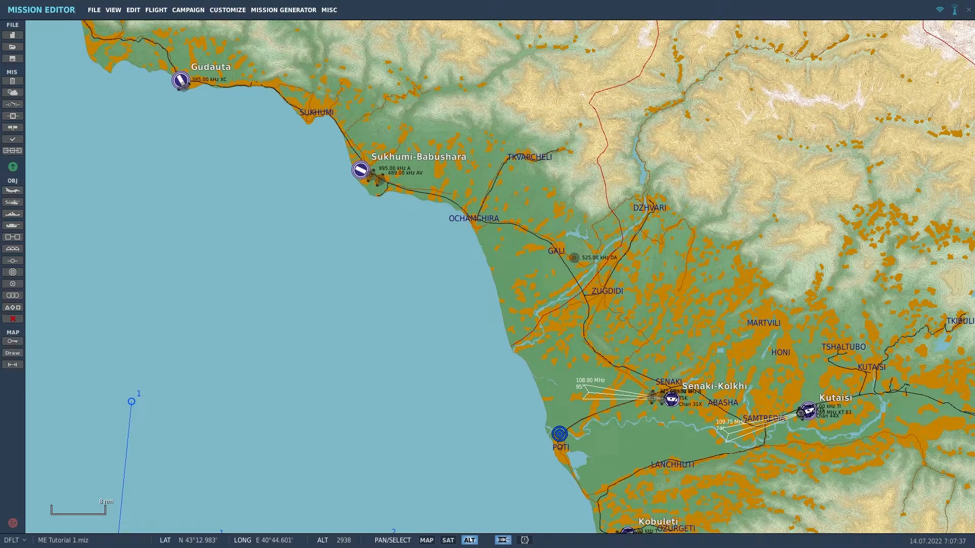
# Step: Start a vehicle group named Convoy for Russia in the area southeast of Sukhumi-Babushara
pyautogui.scroll(5, 380, 178)
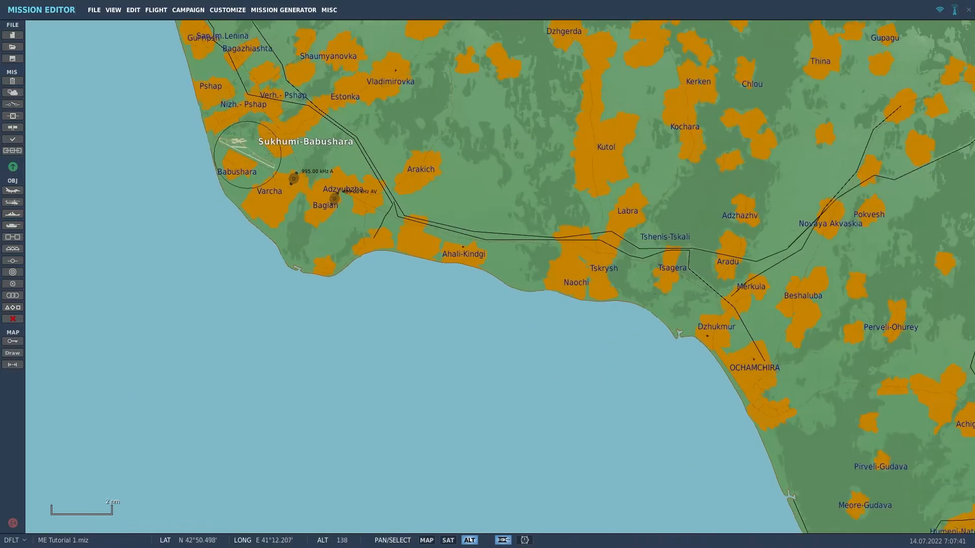
pyautogui.scroll(1, 323, 187)
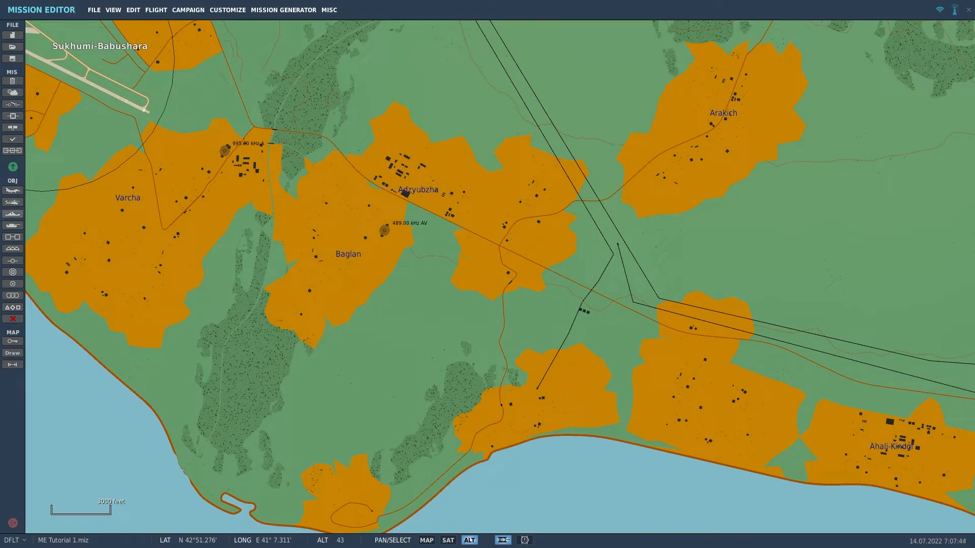
pyautogui.click(12, 226)
pyautogui.moveTo(871, 45); pyautogui.dragTo(799, 46)
pyautogui.write('Convoy')
pyautogui.click(840, 70)
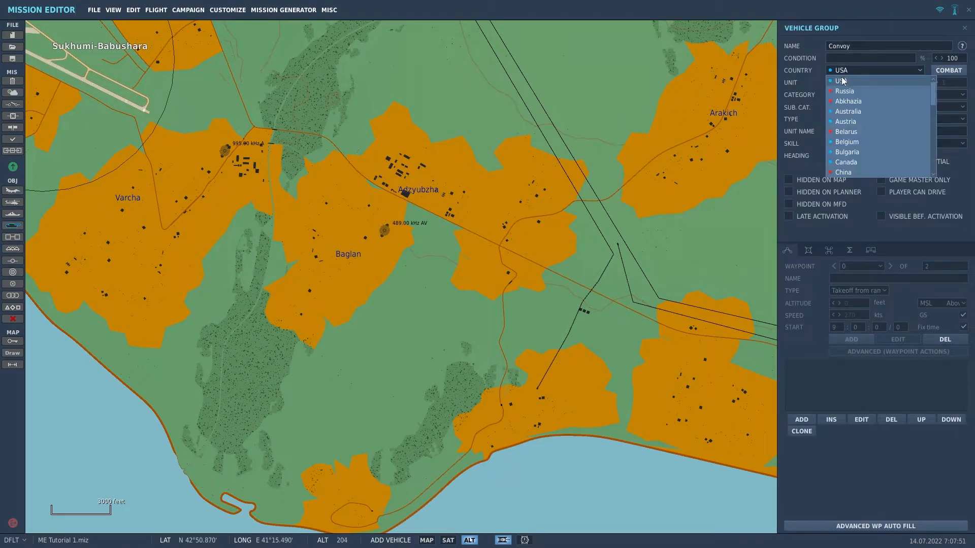
pyautogui.click(844, 91)
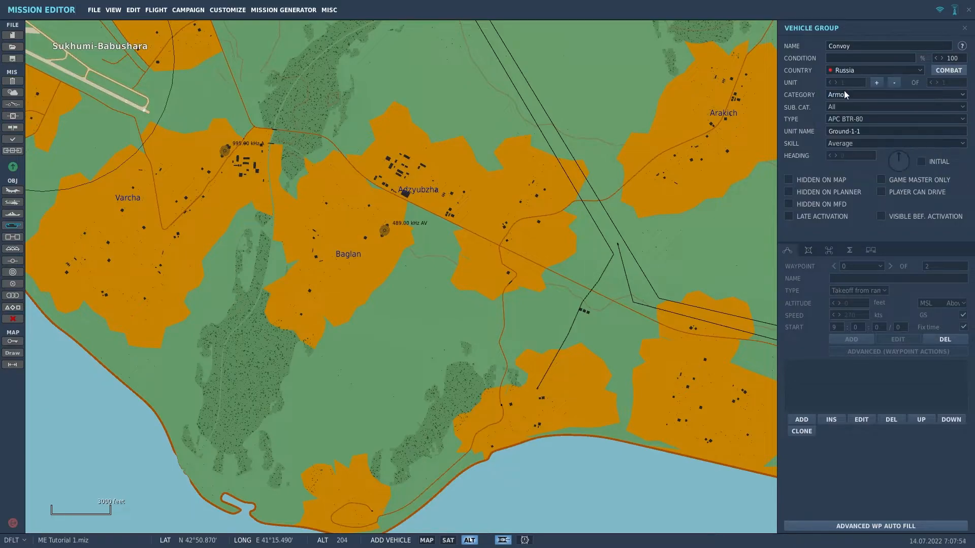
# Step: Choose the Armor vehicle APC BTR-80 for the Convoy group and set its skill to Random
pyautogui.click(856, 95)
pyautogui.click(856, 96)
pyautogui.click(844, 107)
pyautogui.click(844, 115)
pyautogui.click(845, 118)
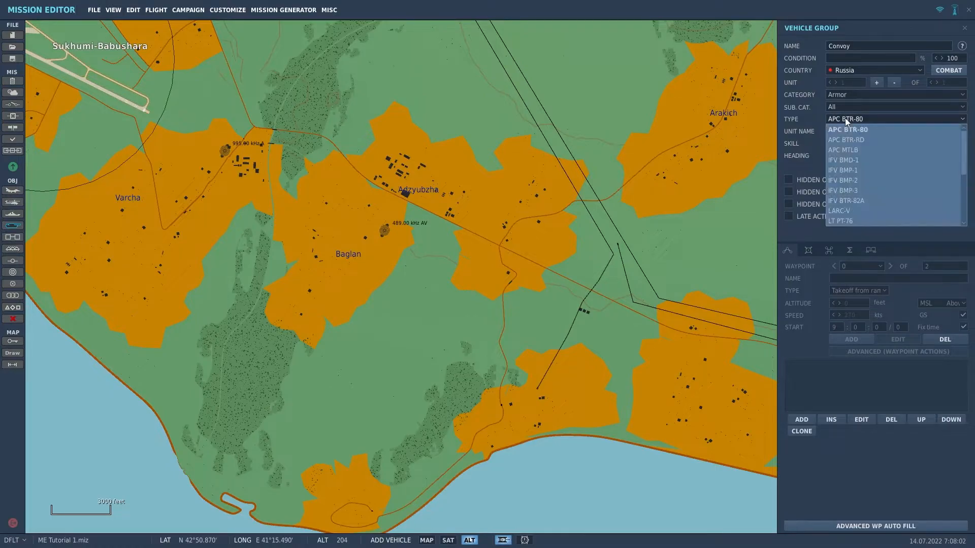
pyautogui.click(846, 130)
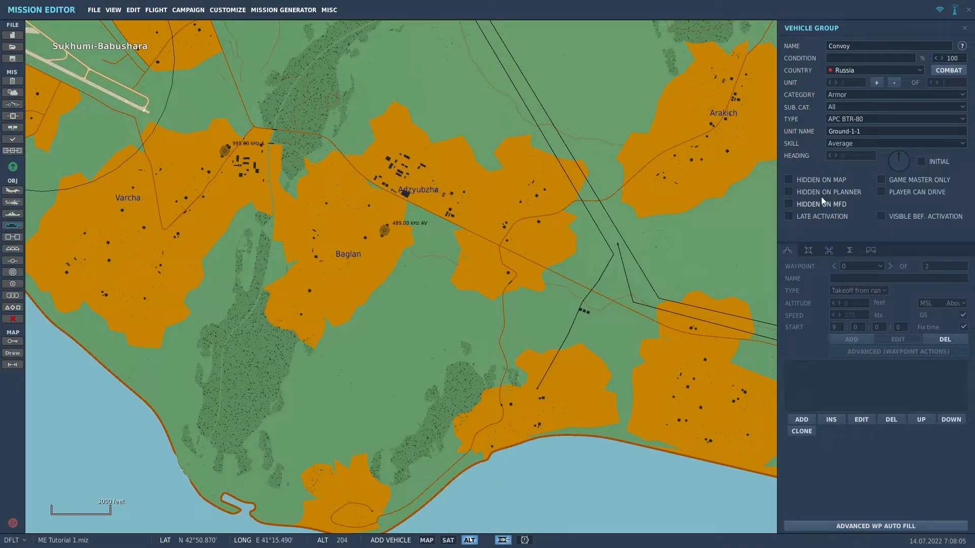
pyautogui.click(855, 143)
pyautogui.click(845, 193)
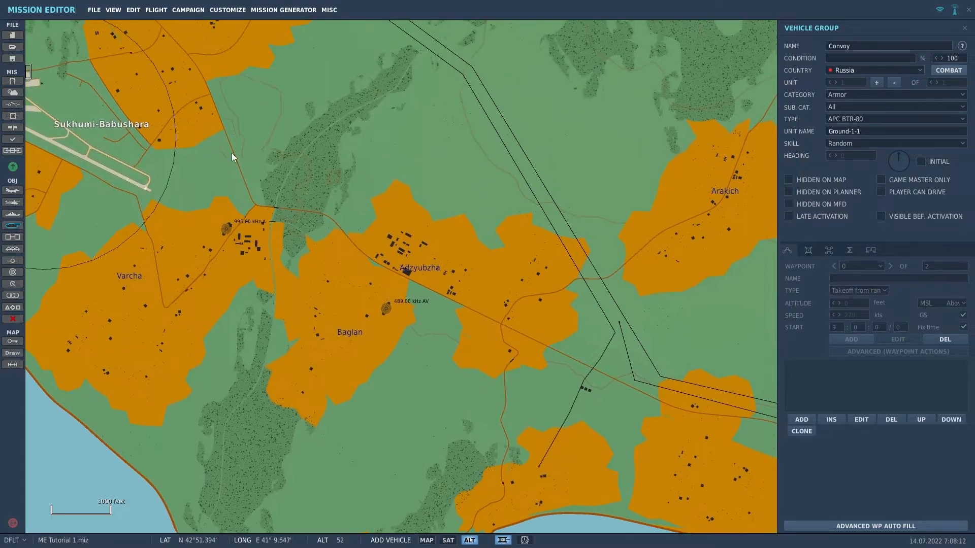
# Step: Place the Convoy vehicle on the road east of Sukhumi-Babushara and set its starting waypoint type to On road
pyautogui.click(232, 153)
pyautogui.click(853, 291)
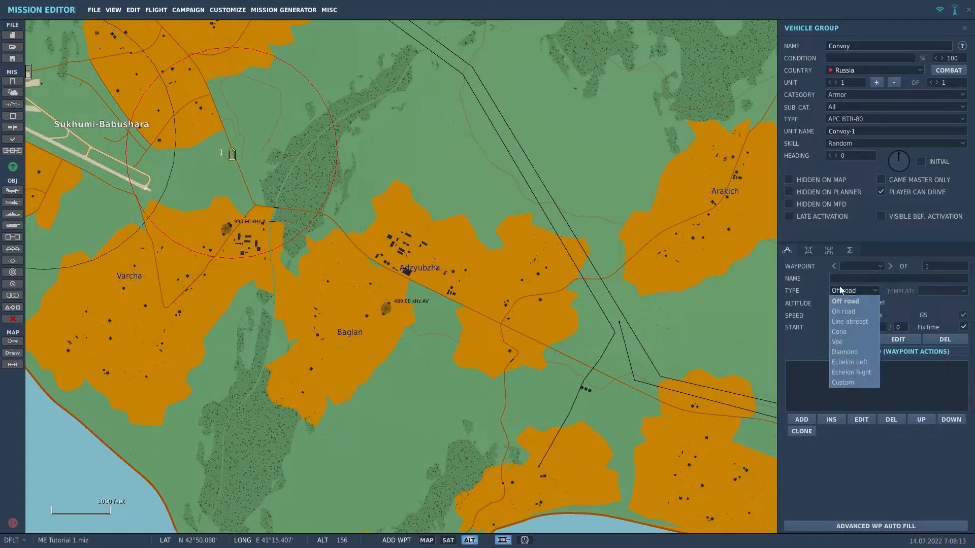
pyautogui.click(843, 311)
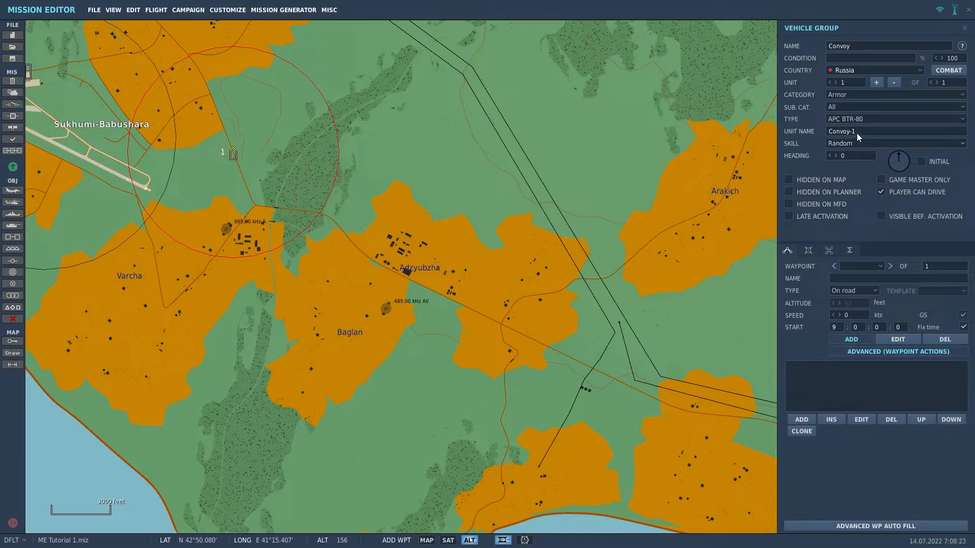
# Step: Hide the Convoy group on the map and enable Show Hidden Units in the unit list
pyautogui.click(809, 184)
pyautogui.click(15, 308)
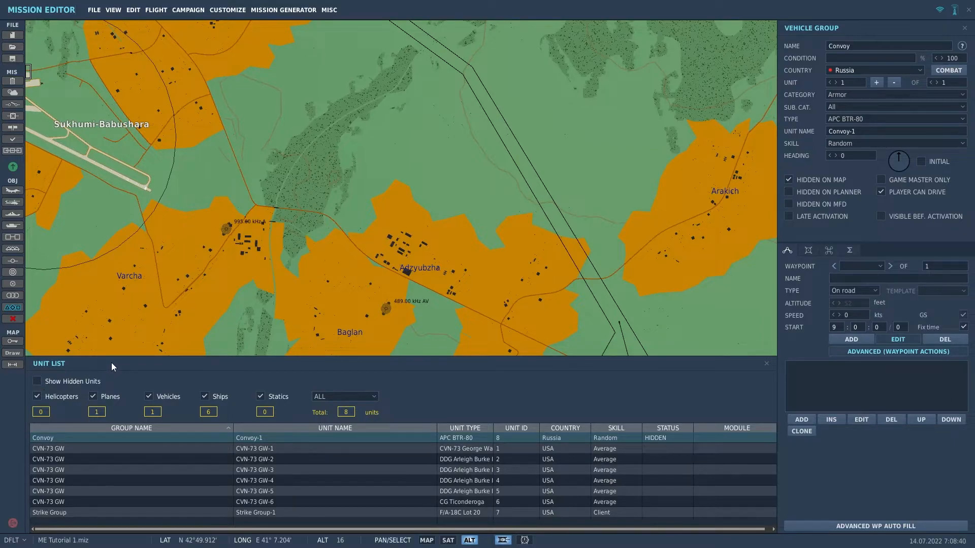
pyautogui.click(340, 396)
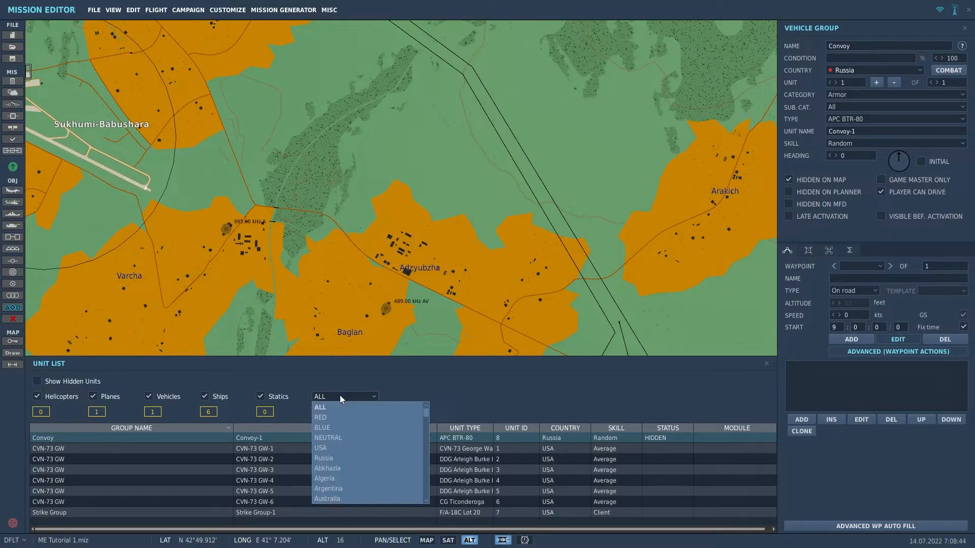
pyautogui.click(340, 395)
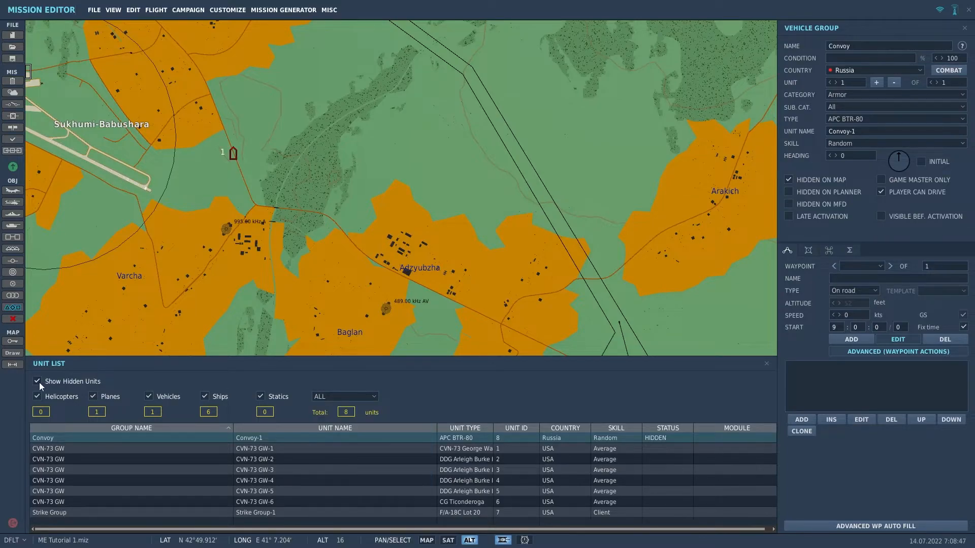
pyautogui.click(14, 308)
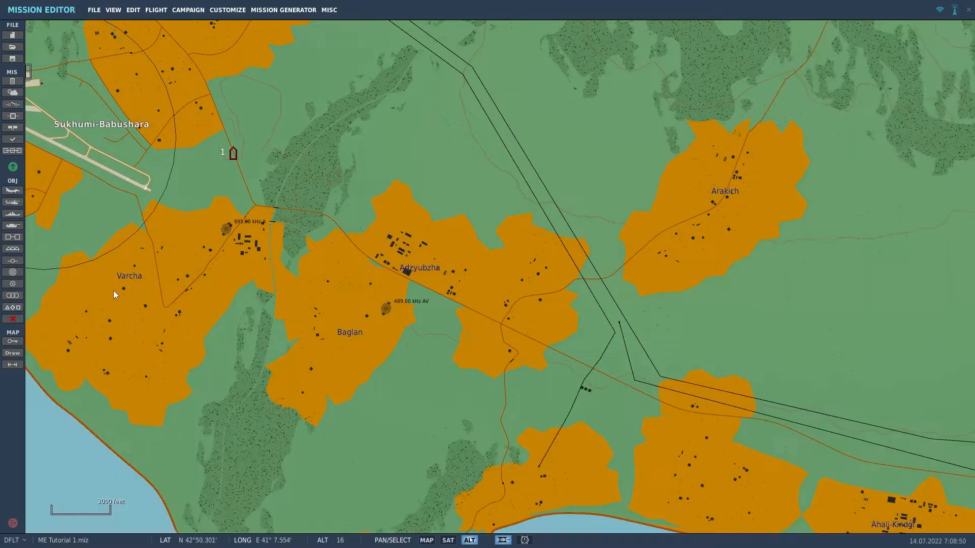
# Step: Set the Convoy's starting speed to 15 kts and add an on-road waypoint on the road just west of Adzyubzha
pyautogui.click(233, 154)
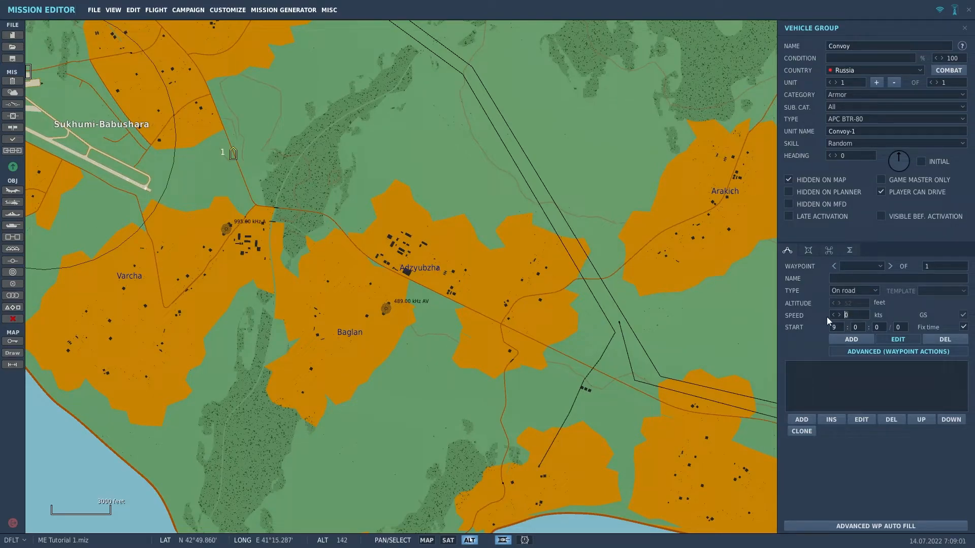
pyautogui.click(246, 185)
pyautogui.click(233, 154)
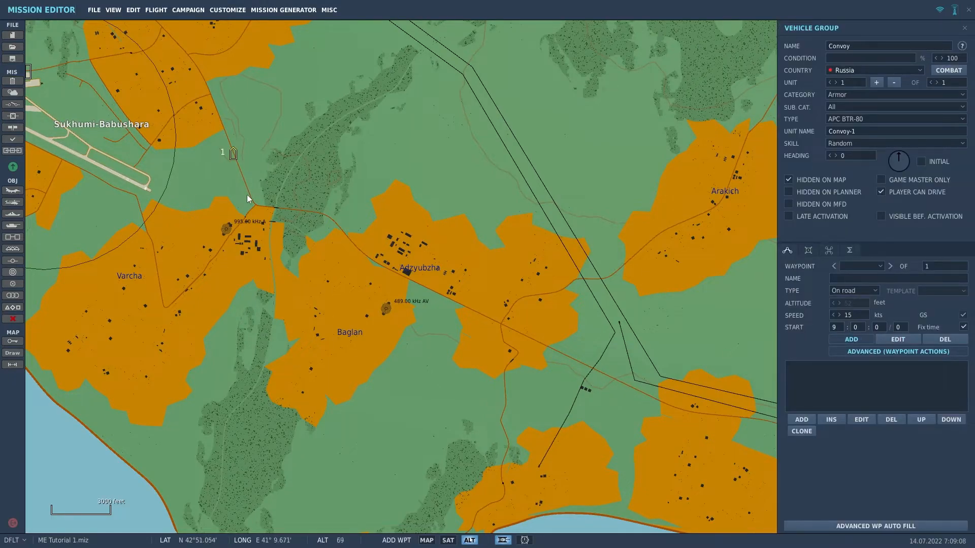
pyautogui.click(338, 225)
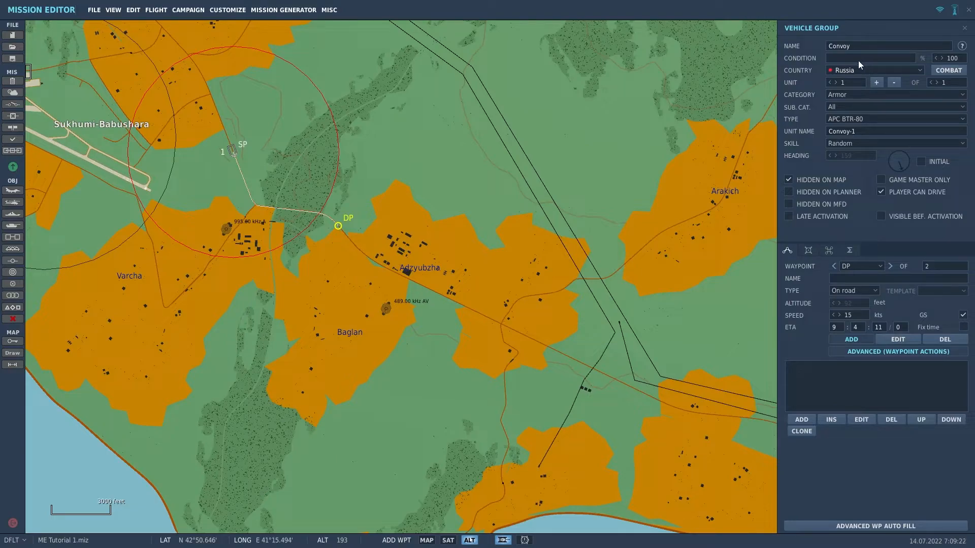
# Step: Increase the Convoy group to three units and make the third an Unarmed Truck KAMAZ 43101
pyautogui.click(937, 81)
pyautogui.click(937, 82)
pyautogui.click(868, 95)
pyautogui.click(855, 175)
pyautogui.click(868, 117)
pyautogui.scroll(-10, 865, 187)
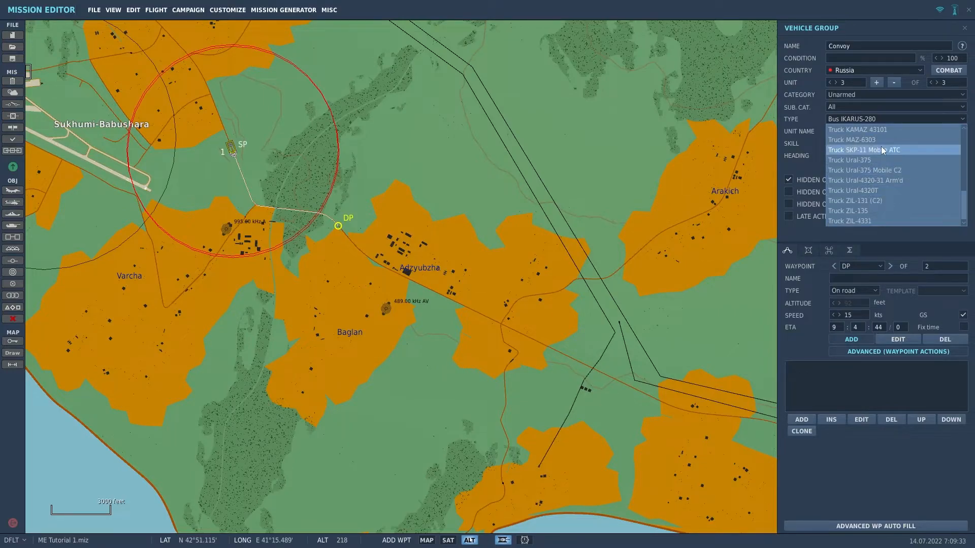
pyautogui.click(873, 129)
# Step: Preview the third Convoy unit's model and try the Truck MAZ-6303 type instead
pyautogui.click(809, 250)
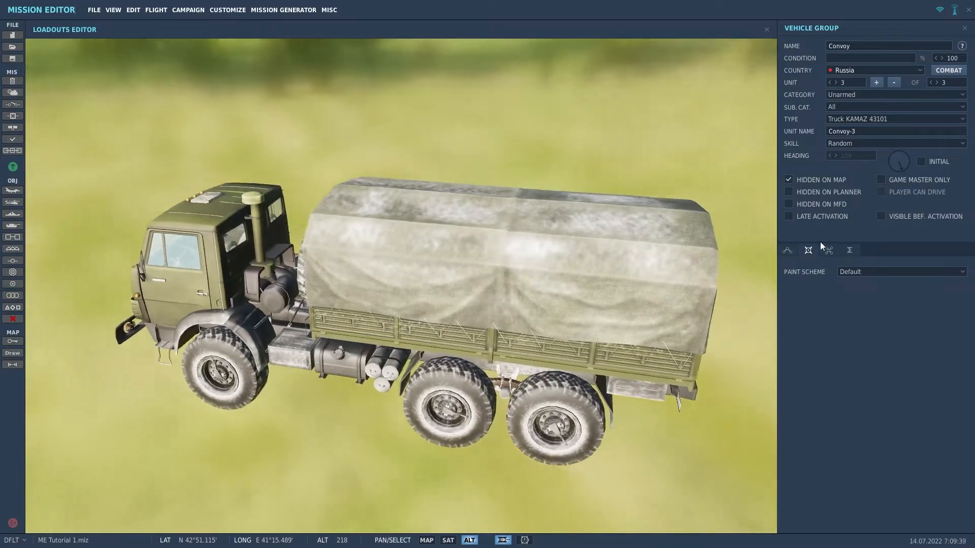
pyautogui.click(872, 119)
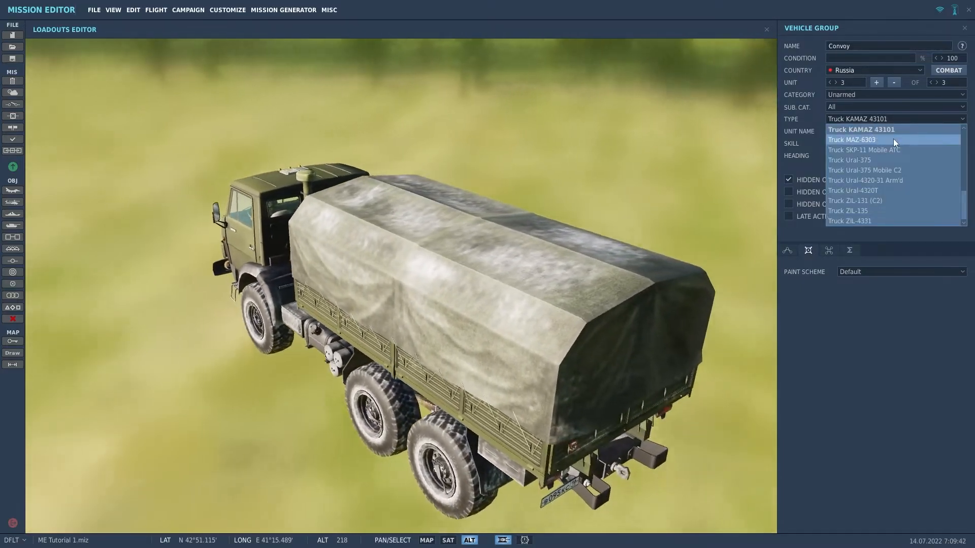
pyautogui.click(894, 137)
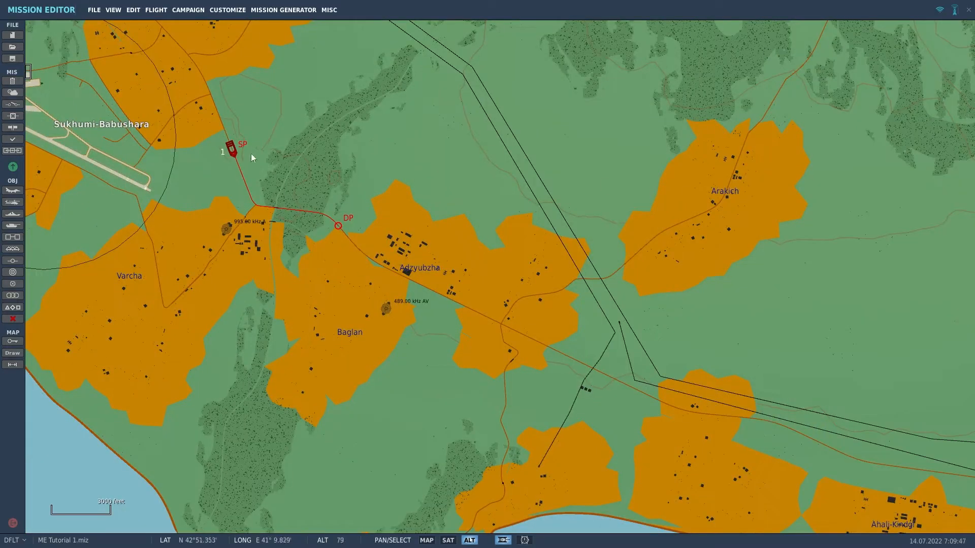
# Step: Enlarge the Convoy group to seven units and make the seventh an Armor APC BTR-80
pyautogui.click(231, 148)
pyautogui.click(836, 85)
pyautogui.click(836, 84)
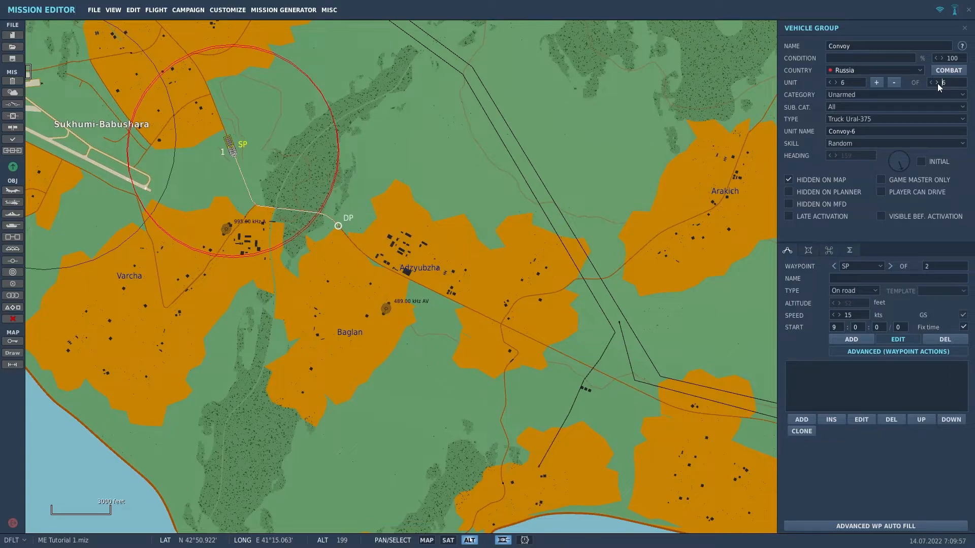
pyautogui.click(937, 83)
pyautogui.click(906, 94)
pyautogui.click(869, 113)
pyautogui.scroll(10, 368, 206)
pyautogui.scroll(-3, 355, 230)
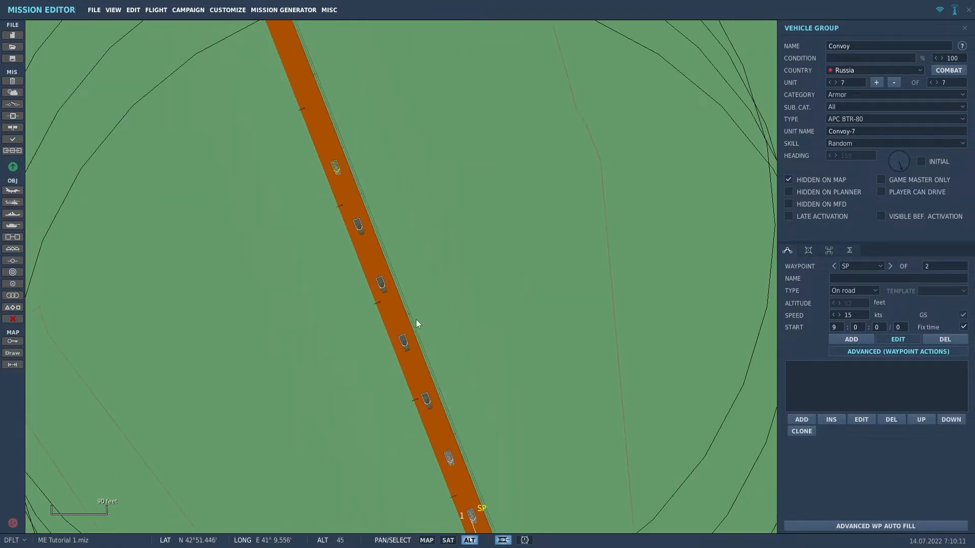
pyautogui.scroll(-8, 463, 227)
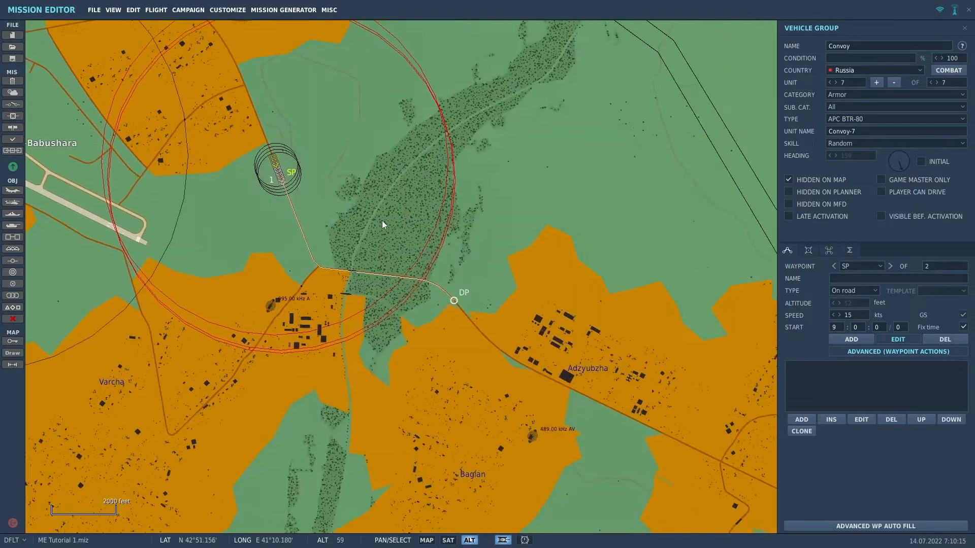
# Step: Move the Convoy's destination waypoint onto the main road between Achigvara and Sabuliskerio
pyautogui.scroll(-5, 384, 224)
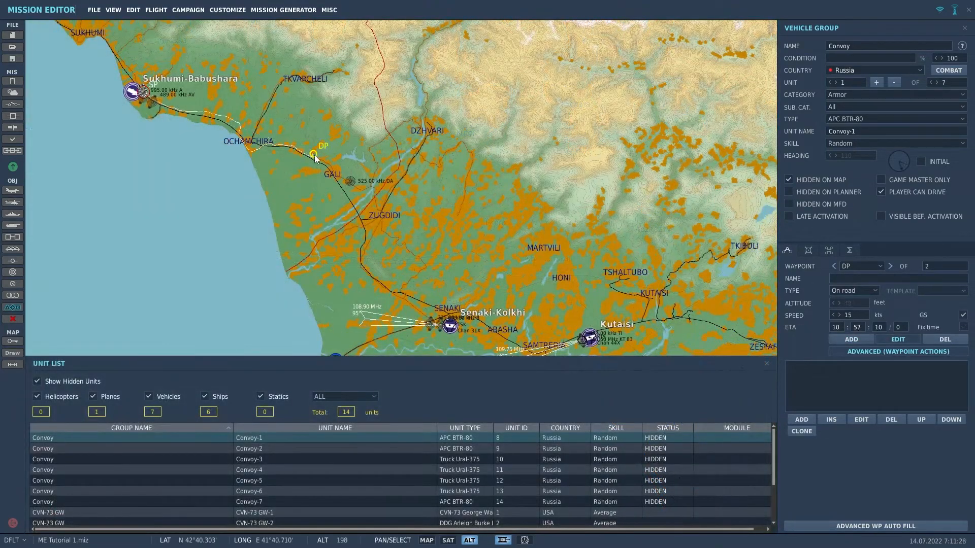
pyautogui.scroll(5, 315, 154)
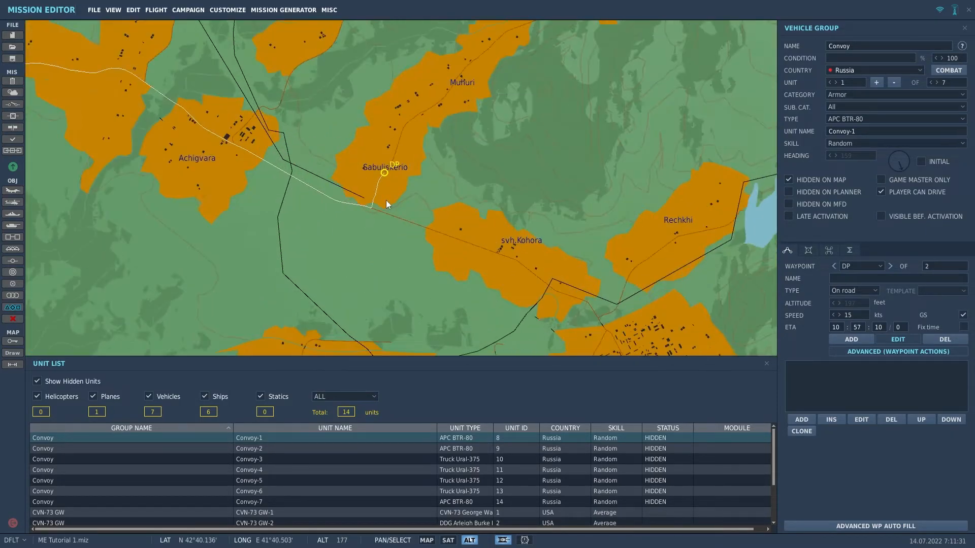
pyautogui.scroll(3, 387, 200)
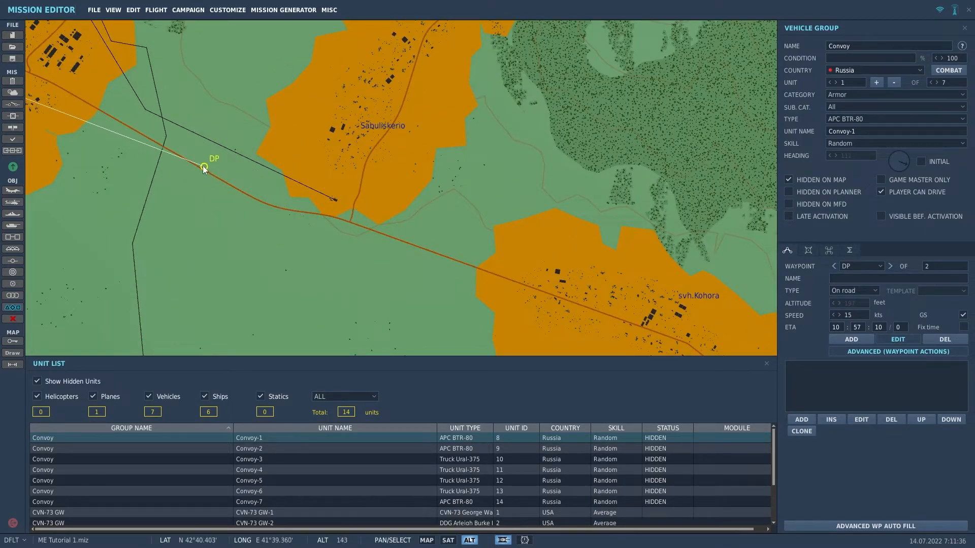
pyautogui.scroll(-5, 439, 273)
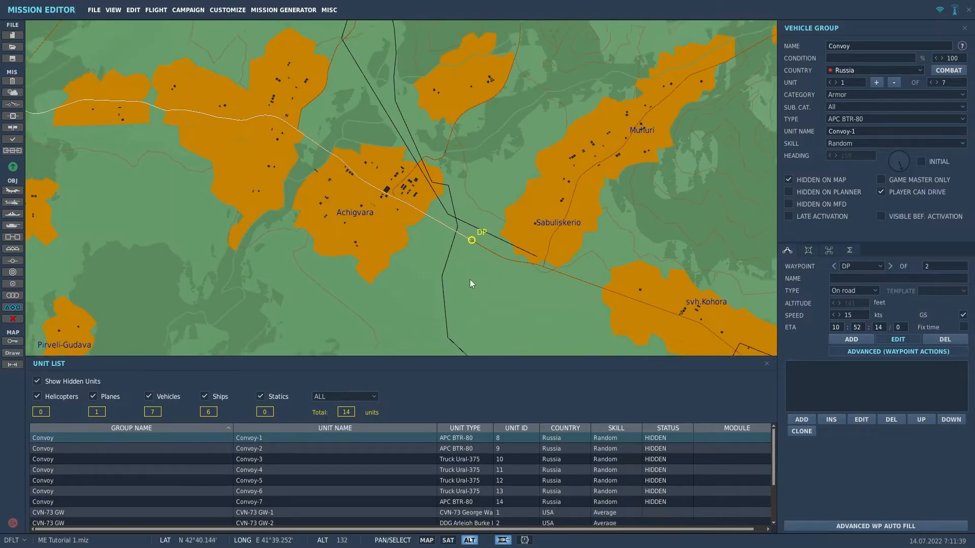
# Step: Examine the Convoy's road route between Sukhumi-Babushara and its destination near Achigvara
pyautogui.scroll(-1, 473, 283)
pyautogui.moveTo(298, 209); pyautogui.dragTo(376, 213, button='right')
pyautogui.scroll(-1, 356, 192)
pyautogui.scroll(-1, 377, 212)
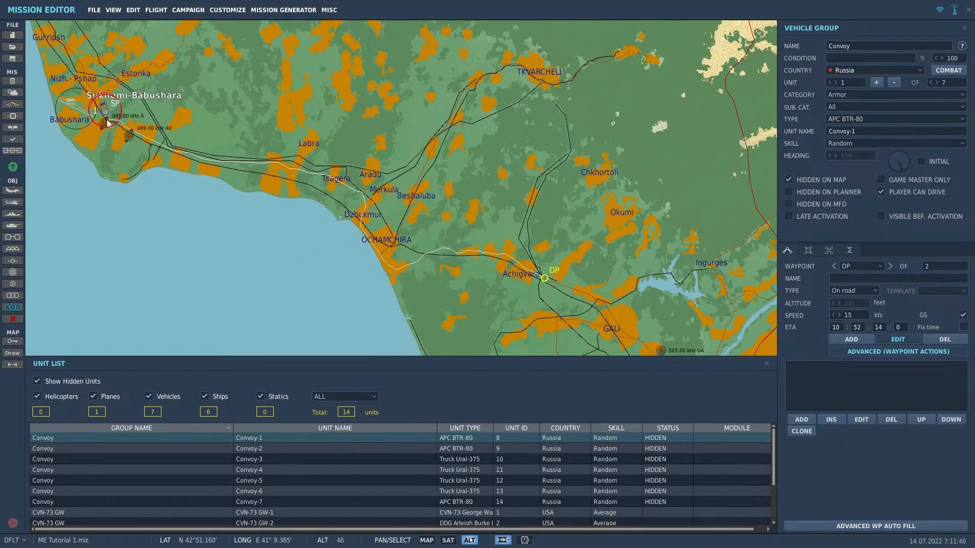
pyautogui.scroll(2, 359, 270)
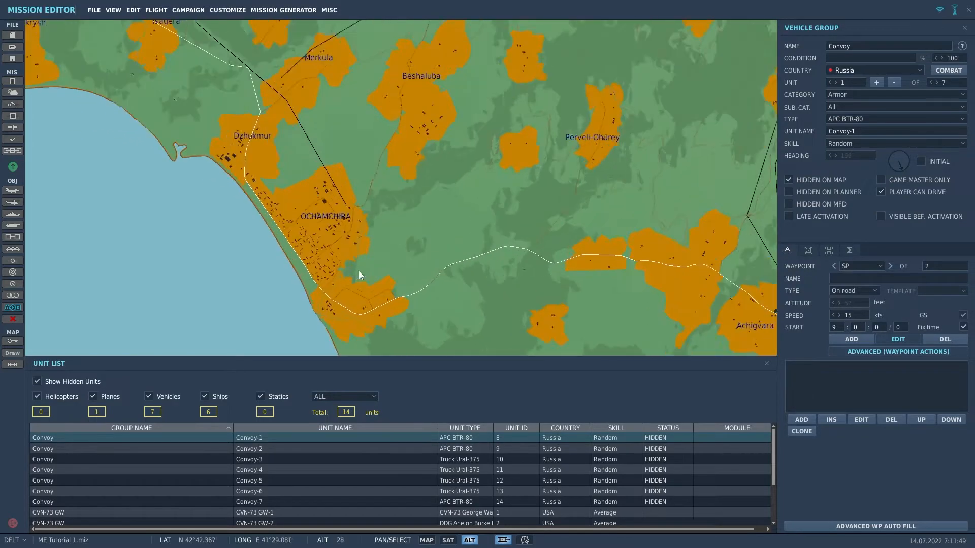
pyautogui.scroll(1, 301, 160)
pyautogui.scroll(1, 199, 206)
pyautogui.moveTo(244, 130); pyautogui.dragTo(413, 293, button='right')
pyautogui.scroll(-2, 337, 220)
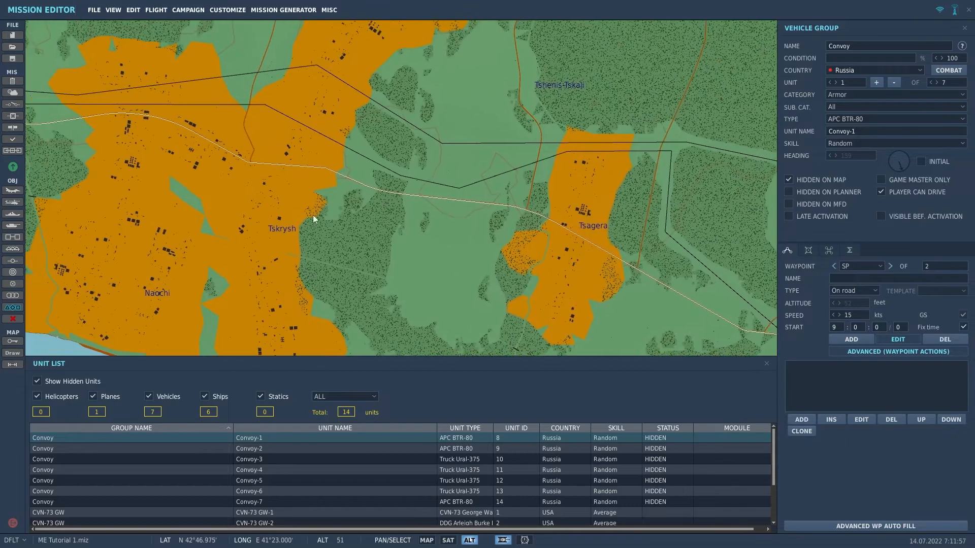
pyautogui.scroll(-4, 401, 233)
pyautogui.scroll(-1, 463, 247)
pyautogui.moveTo(464, 247); pyautogui.dragTo(389, 137, button='right')
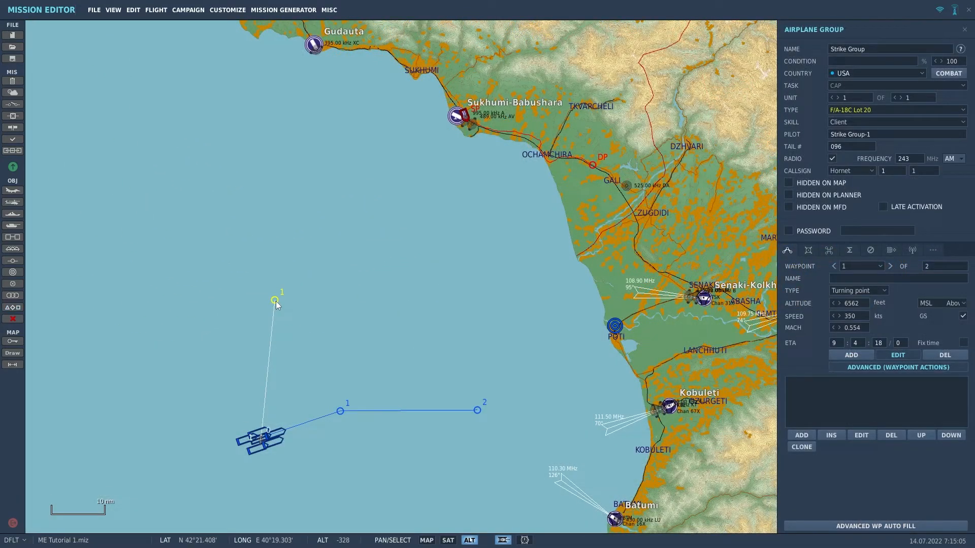
# Step: Move the Strike Group's waypoint 1 to the coast at Poti and set it to 10000 feet and 400 kts
pyautogui.moveTo(275, 300)
pyautogui.mouseDown()
pyautogui.moveTo(369, 347)
pyautogui.moveTo(399, 381)
pyautogui.mouseUp()
pyautogui.moveTo(539, 358)
pyautogui.mouseDown()
pyautogui.moveTo(586, 324)
pyautogui.moveTo(580, 341)
pyautogui.mouseUp()
pyautogui.write('10000')
pyautogui.press('Tab')
pyautogui.write('400')
pyautogui.moveTo(687, 315); pyautogui.dragTo(602, 324)
# Step: Add Strike Group waypoints at the Convoy's destination and start points, plus a final Landing waypoint at the carrier group
pyautogui.click(851, 355)
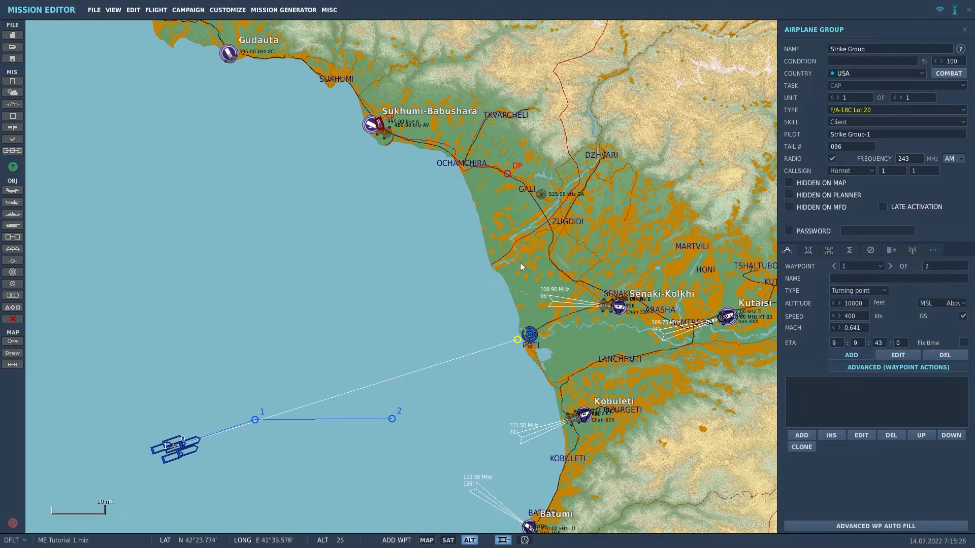
pyautogui.click(509, 173)
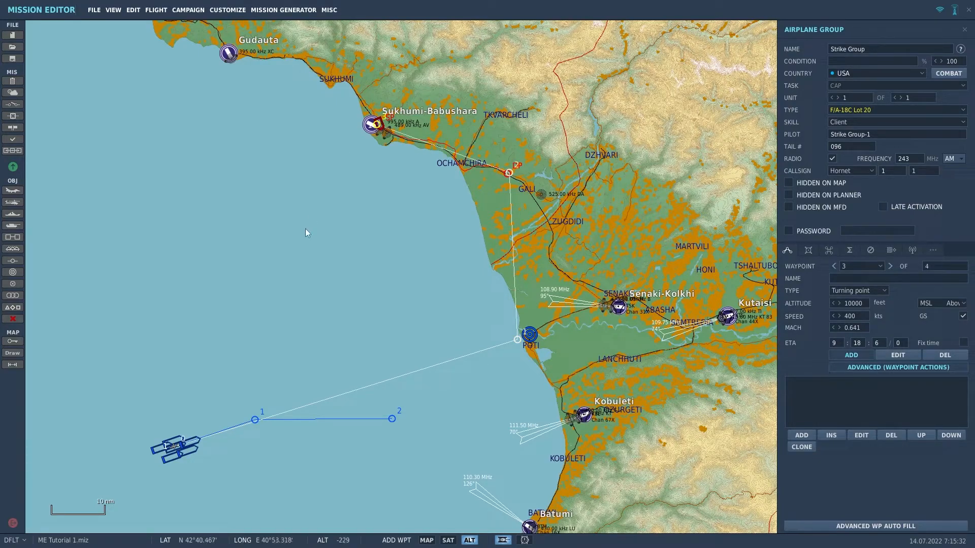
pyautogui.click(188, 406)
pyautogui.click(851, 290)
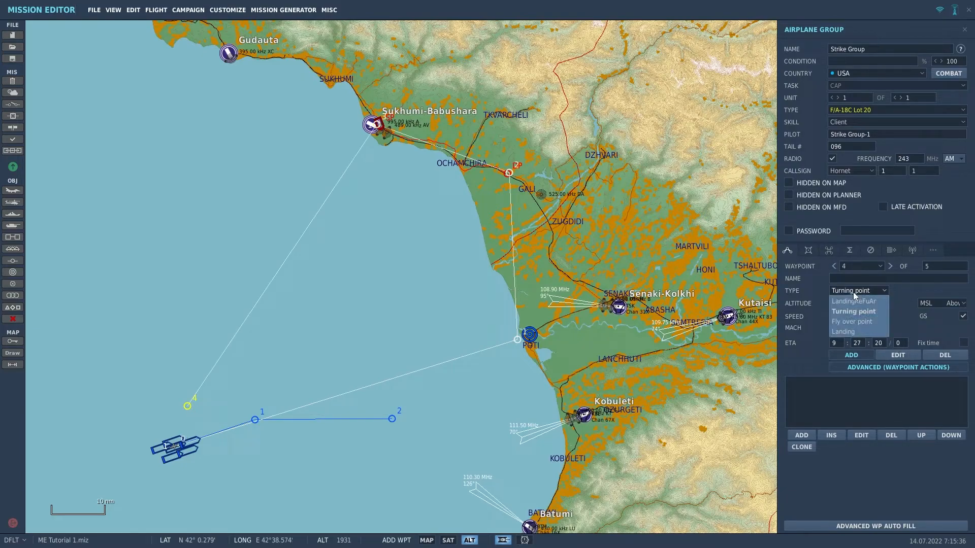
pyautogui.click(853, 335)
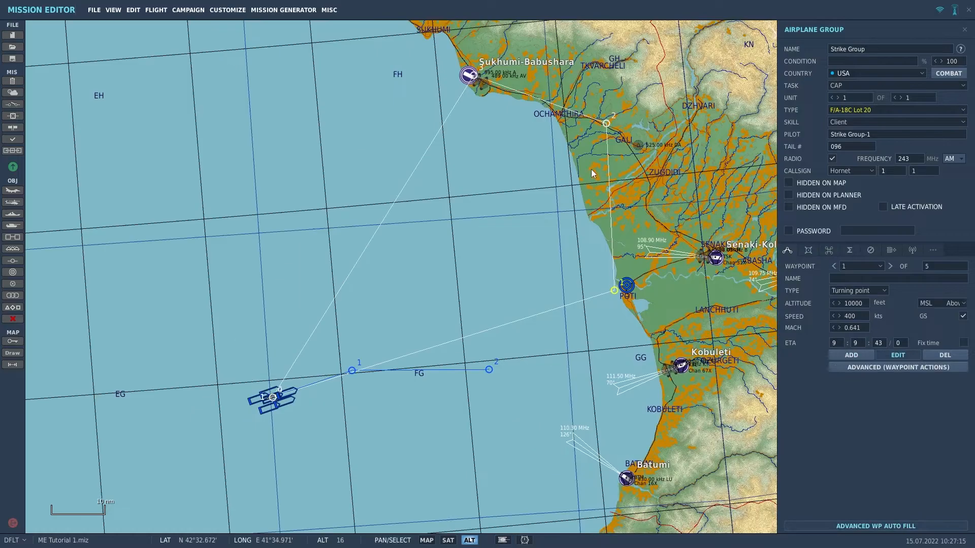
# Step: Open the Strike Group's loadout and set its task to Ground Attack
pyautogui.click(811, 250)
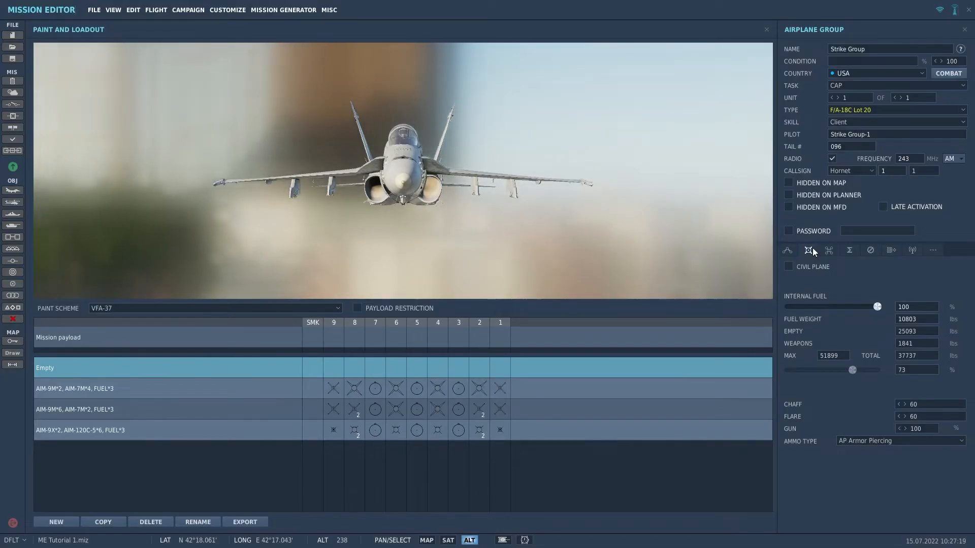
pyautogui.click(838, 87)
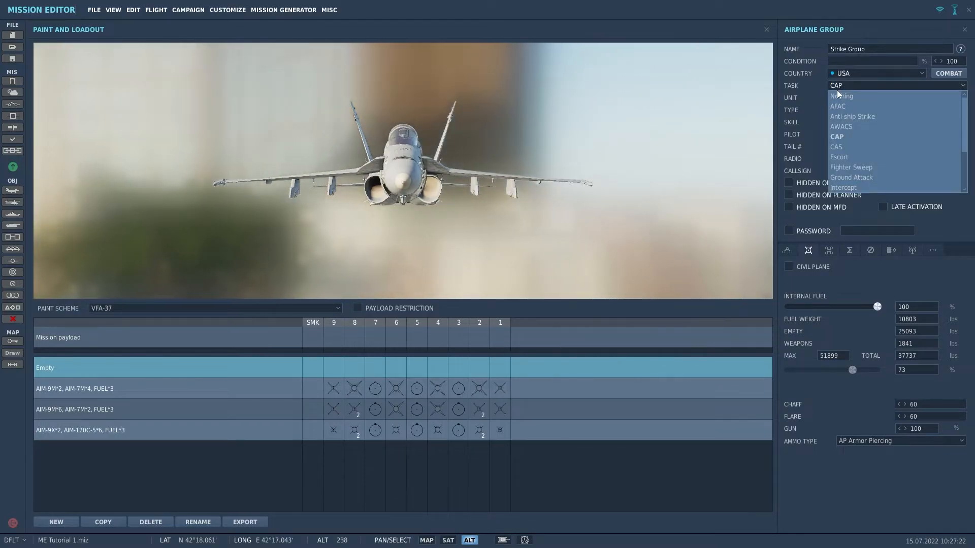
pyautogui.click(851, 178)
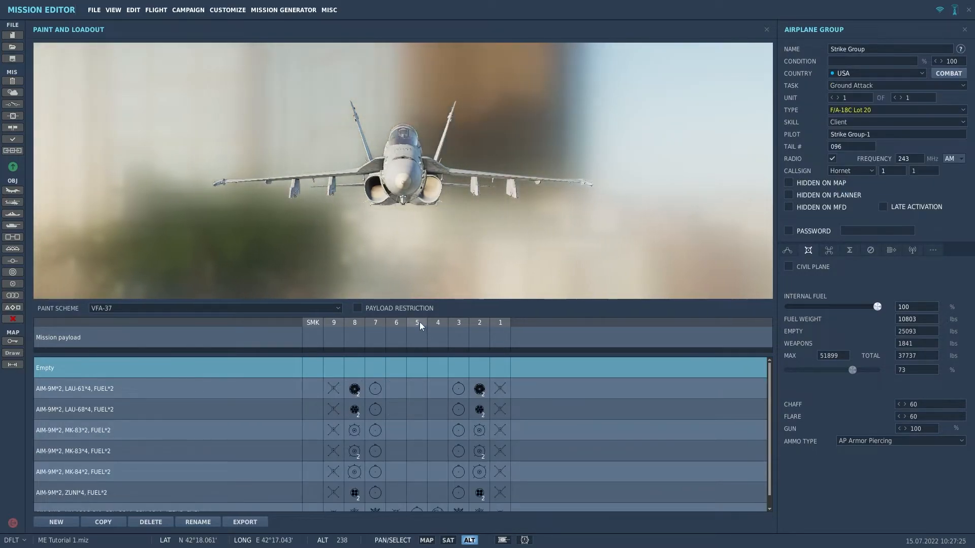
# Step: Create a new payload named Convoy Tutorial and select AP Armor Piercing as the gun ammo type
pyautogui.click(53, 522)
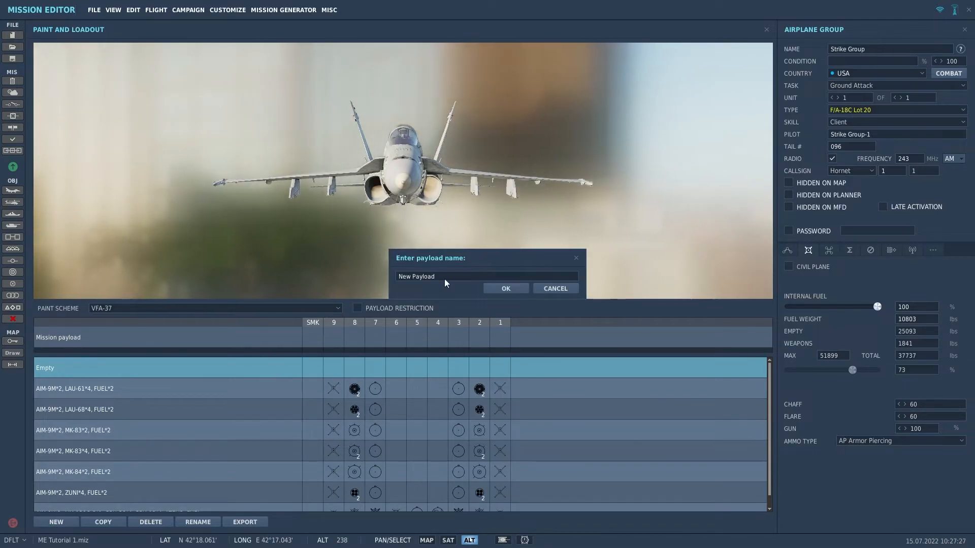
pyautogui.hotkey('ctrl', 'a')
pyautogui.write('Convoy Tutorial')
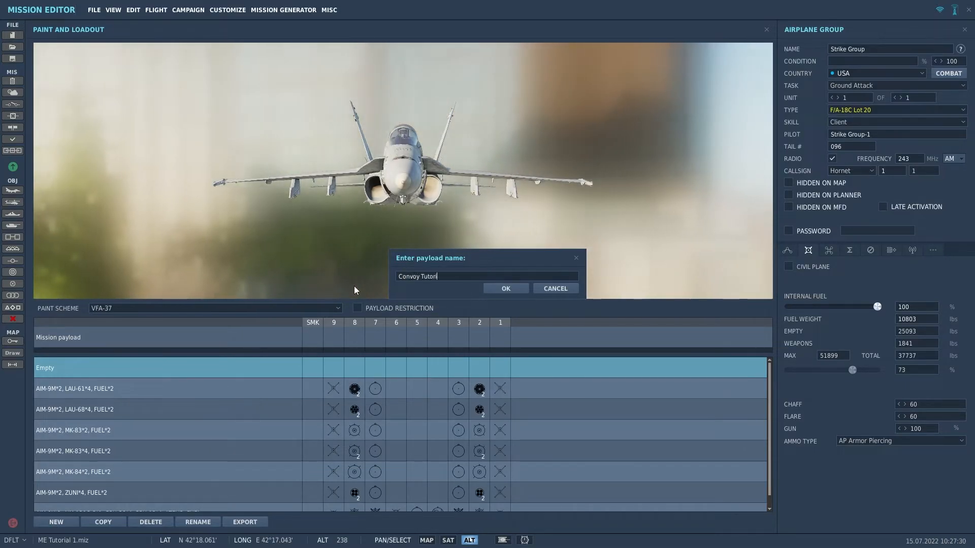
pyautogui.press('Return')
pyautogui.click(871, 441)
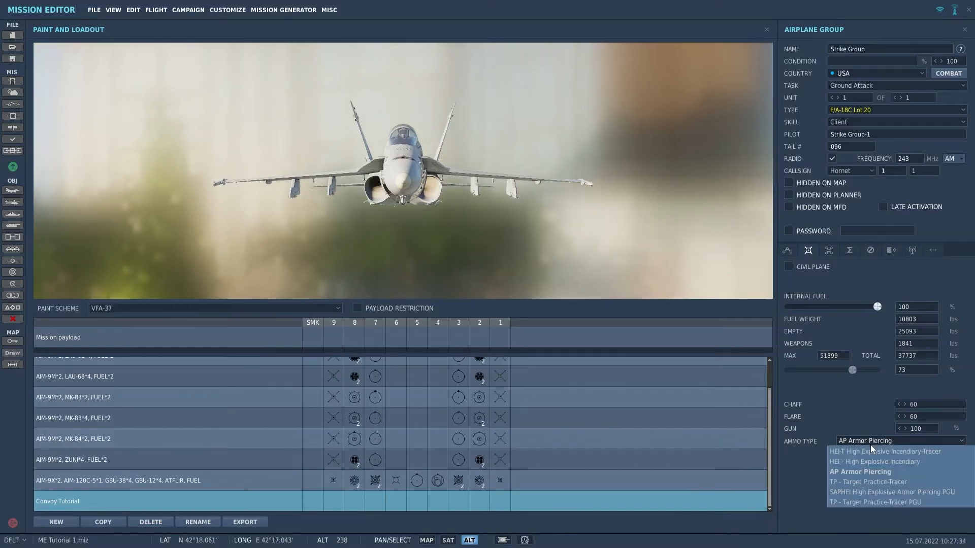
pyautogui.click(857, 473)
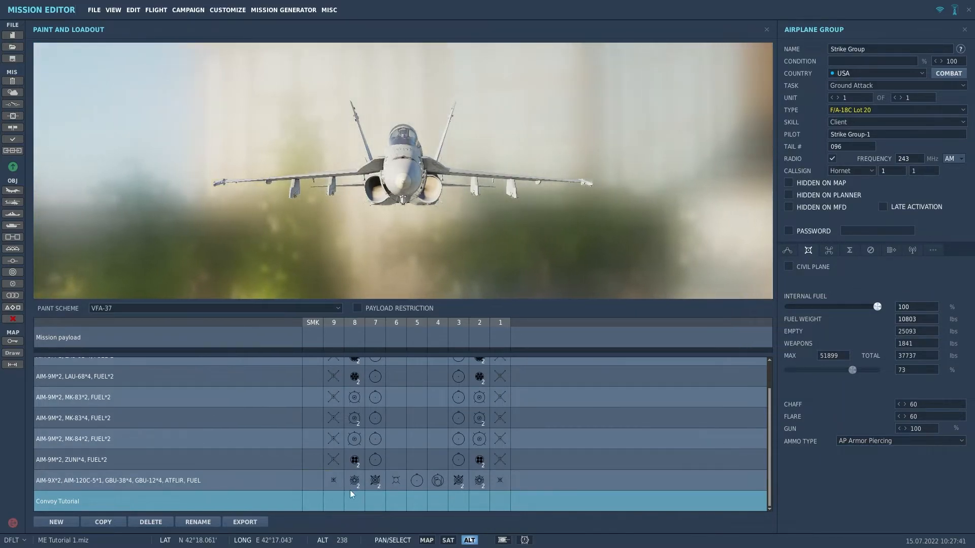
# Step: Fit a wingtip air-to-air missile on stations 1 and 9 of the Convoy Tutorial payload
pyautogui.rightClick(501, 502)
pyautogui.moveTo(595, 506)
pyautogui.click(614, 527)
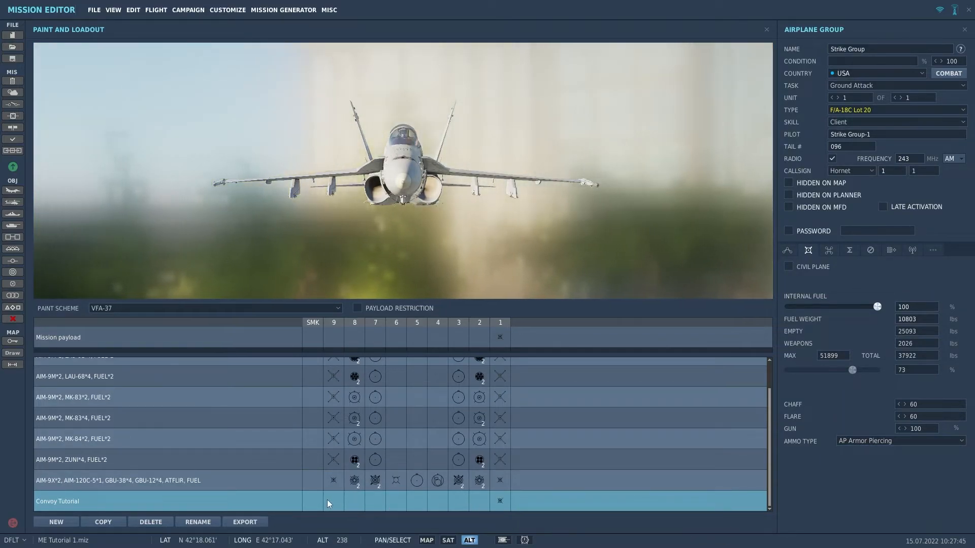
pyautogui.rightClick(335, 501)
pyautogui.moveTo(386, 506)
pyautogui.click(456, 528)
# Step: Load BRU-33 with 2 x CBU-99 cluster bombs on stations 8 and 2
pyautogui.rightClick(352, 502)
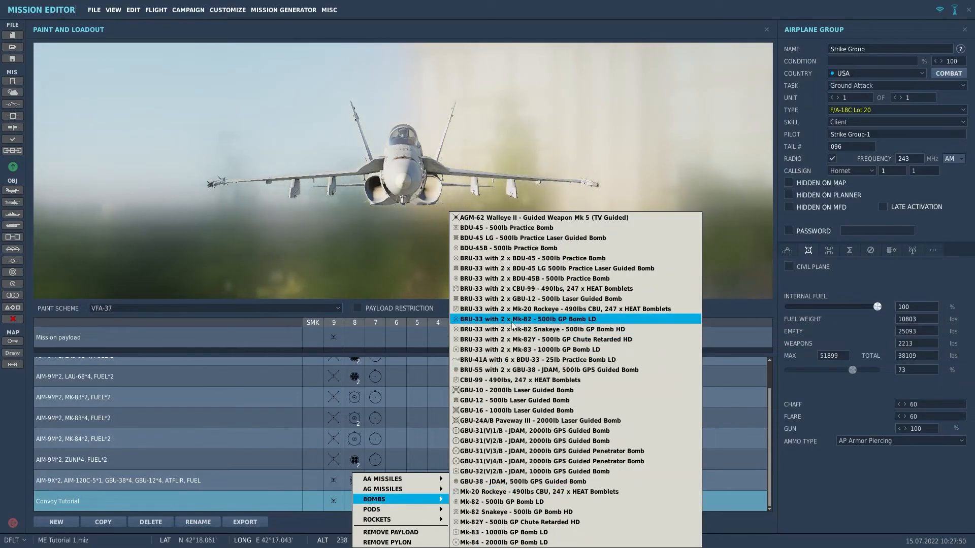
pyautogui.click(508, 299)
pyautogui.rightClick(479, 502)
pyautogui.moveTo(523, 499)
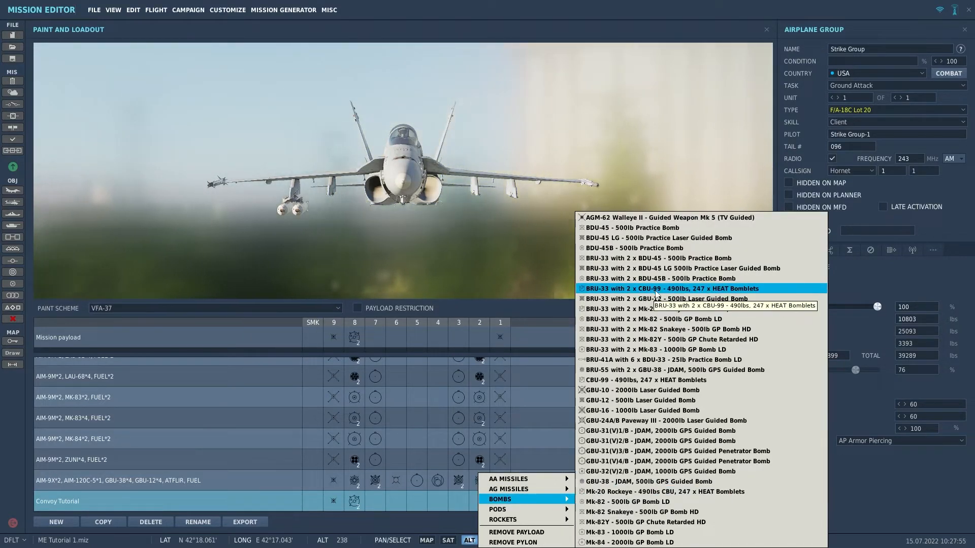
pyautogui.click(658, 298)
# Step: Load BRU-33 with 2 x LAU-61 pods of 19 x 2.75" Hydra M151 HE rockets on station 3
pyautogui.rightClick(459, 502)
pyautogui.moveTo(533, 520)
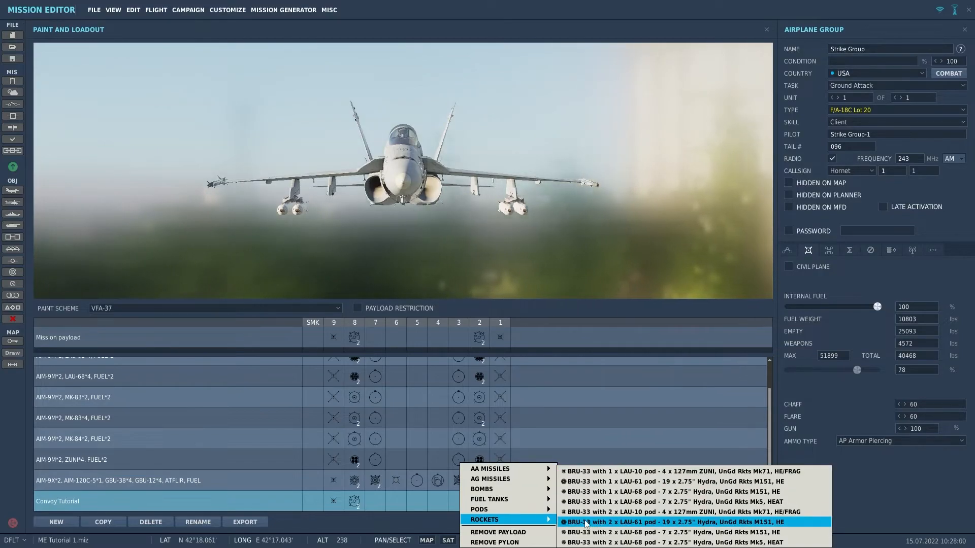
pyautogui.click(590, 522)
pyautogui.rightClick(362, 502)
pyautogui.moveTo(413, 519)
pyautogui.click(488, 522)
pyautogui.rightClick(362, 502)
pyautogui.moveTo(414, 489)
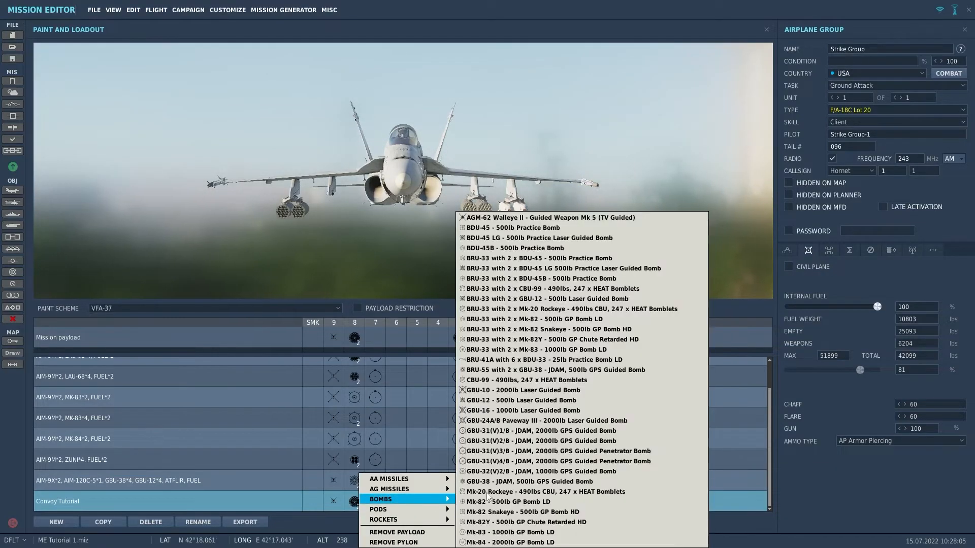
pyautogui.click(508, 299)
# Step: Load BRU-33 with 2 x LAU-61 Hydra M151 HE rocket pods on station 7 and a missile on station 6
pyautogui.rightClick(363, 502)
pyautogui.moveTo(414, 519)
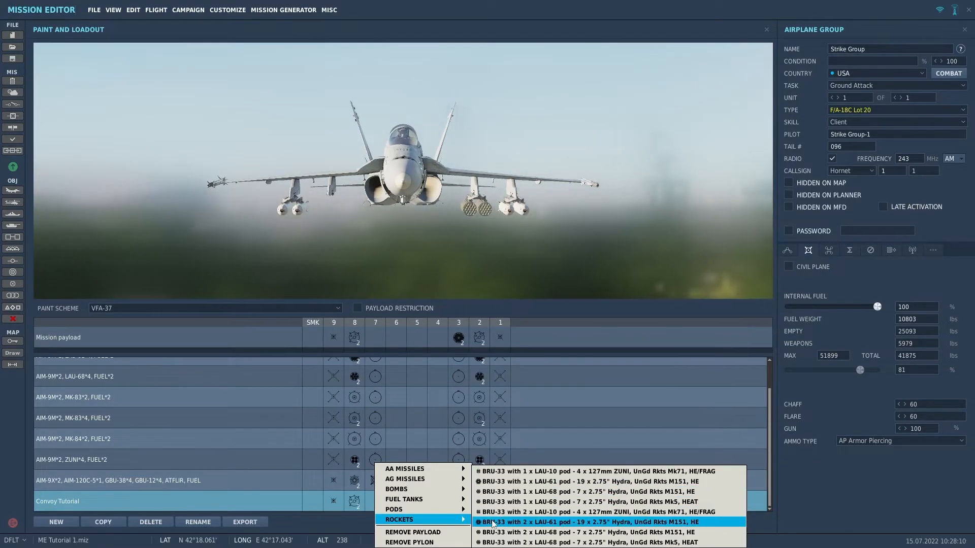
pyautogui.click(493, 522)
pyautogui.rightClick(399, 501)
pyautogui.click(507, 501)
# Step: Load an FPU-8A Fuel Tank 330 gallons on station 5 and a targeting pod on station 4
pyautogui.rightClick(417, 501)
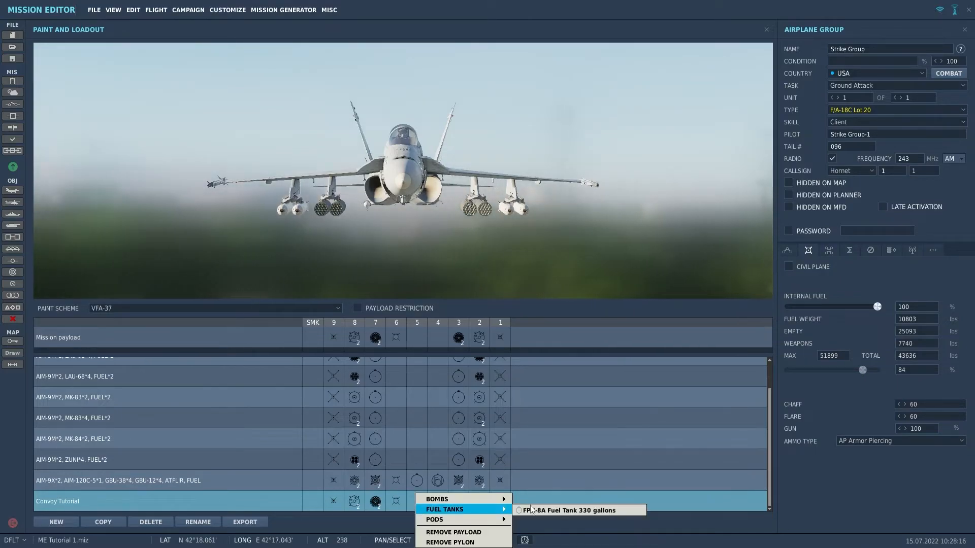
pyautogui.click(558, 505)
pyautogui.rightClick(437, 501)
pyautogui.moveTo(500, 523)
pyautogui.click(599, 533)
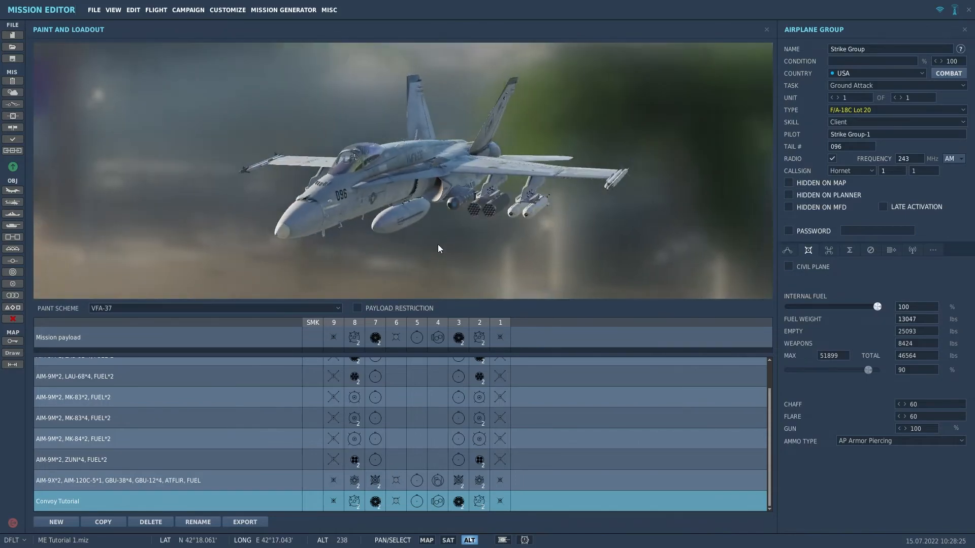
# Step: Increase the Strike Group to two aircraft, close the loadout view and deselect the group on the map
pyautogui.click(899, 98)
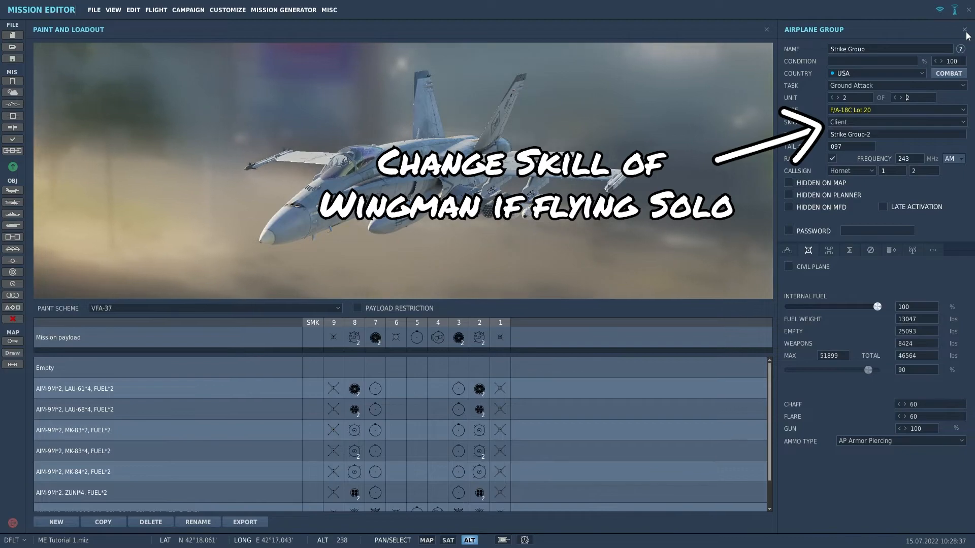
pyautogui.click(767, 31)
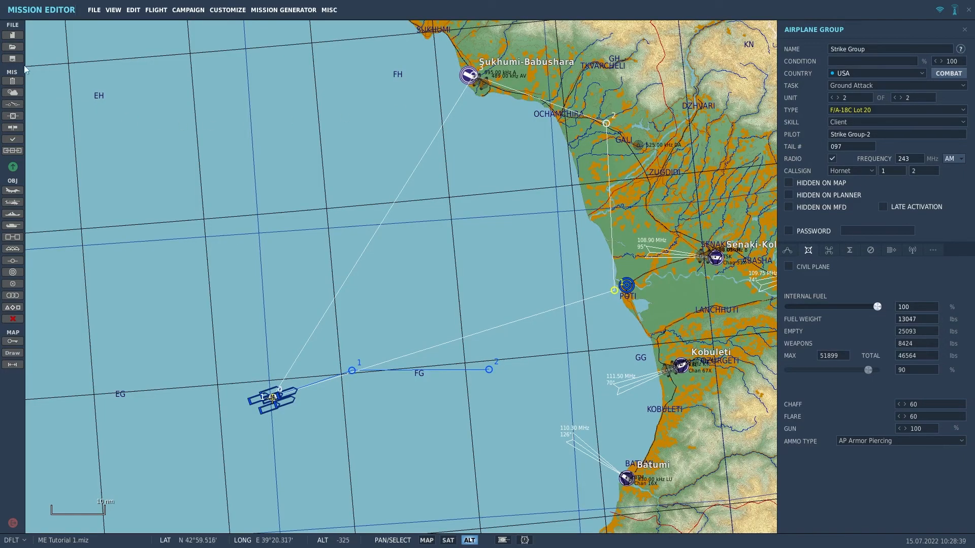
pyautogui.click(554, 181)
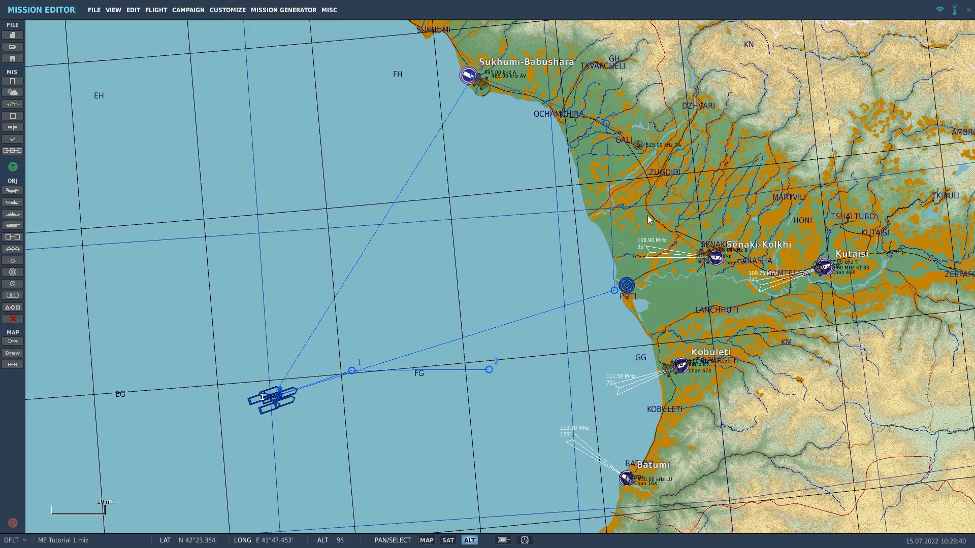